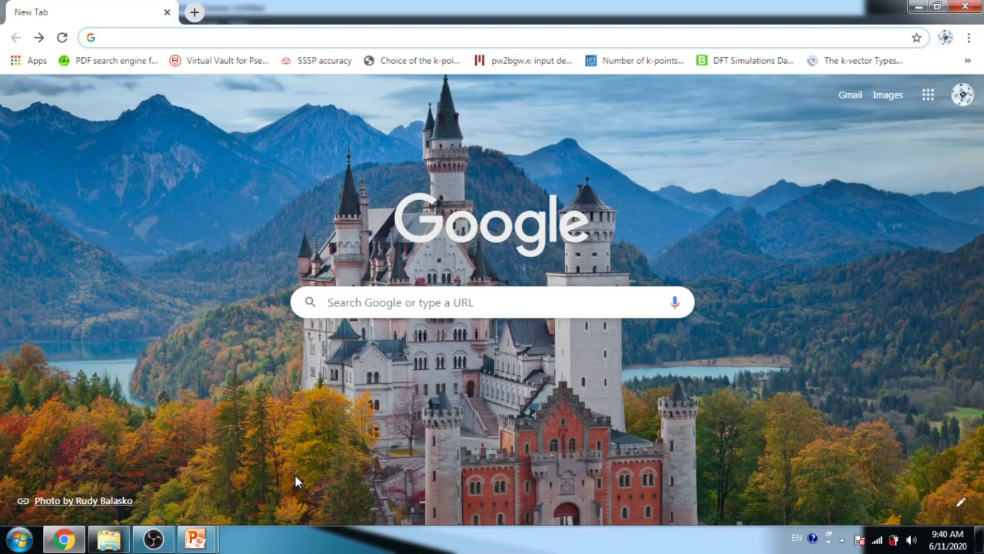
Search Google for 'materials project' and open the Materials Project Explore Materials page.
type("m")
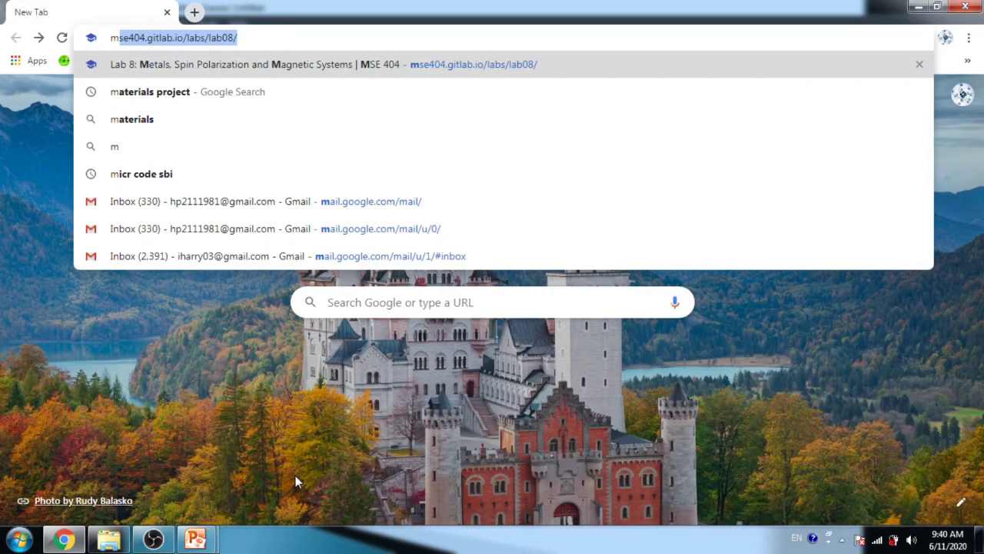
type("ater")
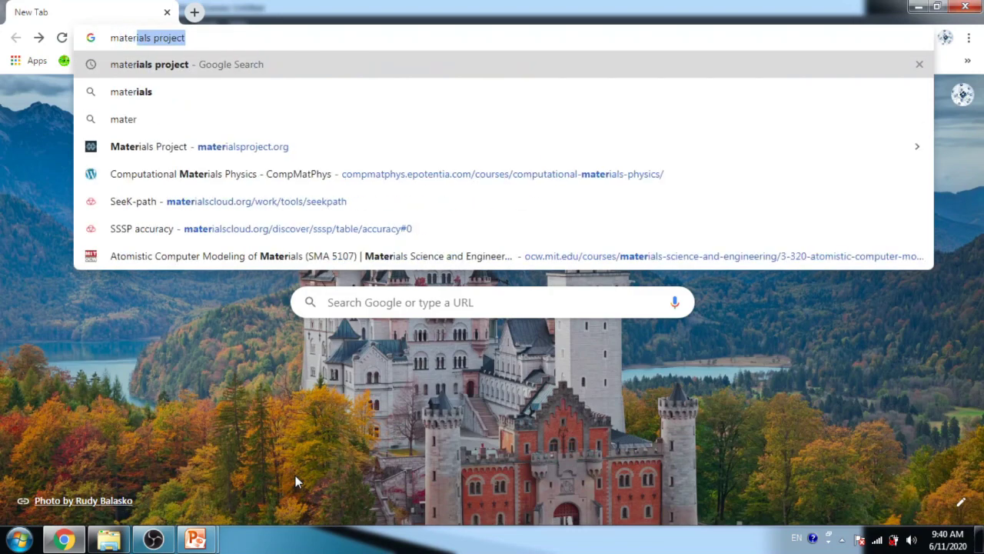
key("Return")
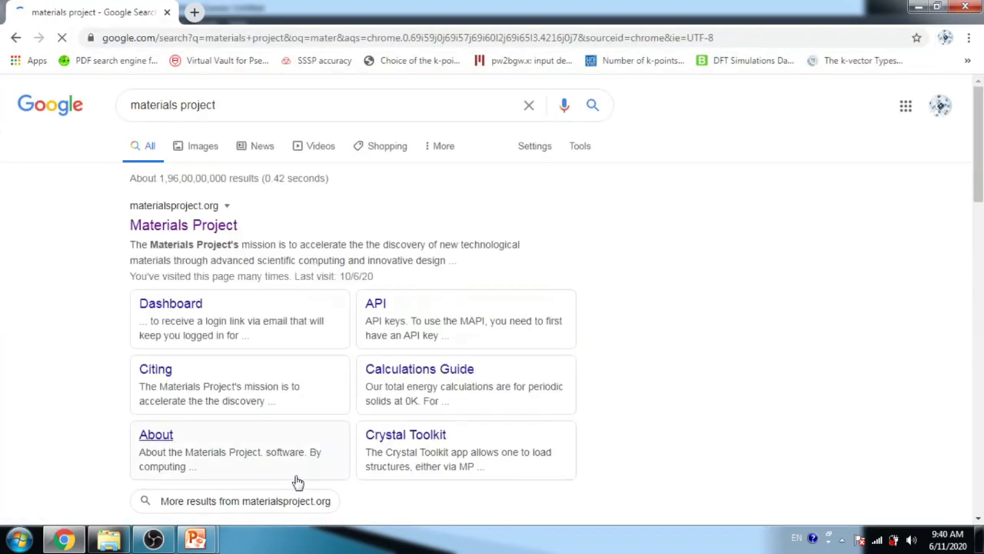
left_click(191, 235)
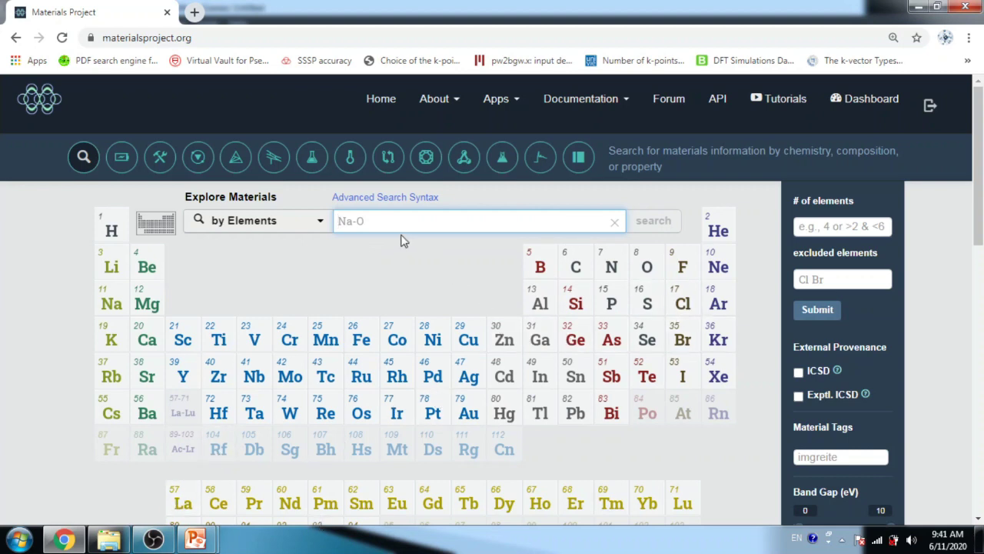
Check the 'by Elements' search options, then pick Na so the query reads Na-.
left_click(321, 224)
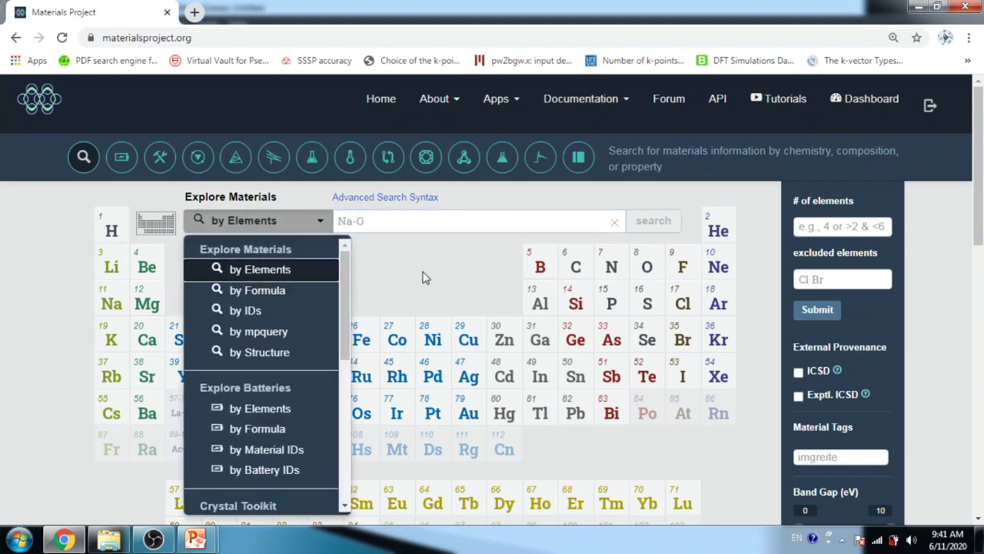
left_click(423, 275)
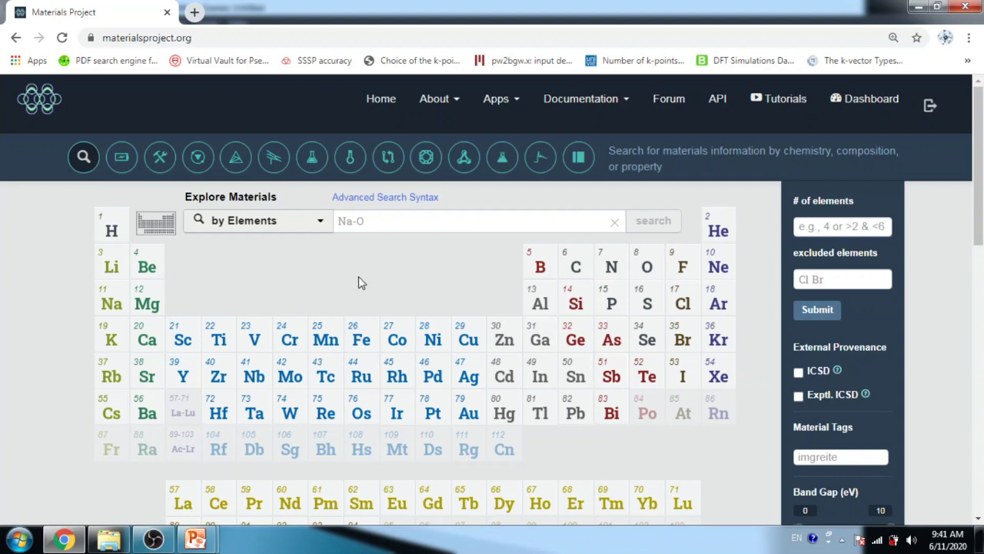
left_click(116, 300)
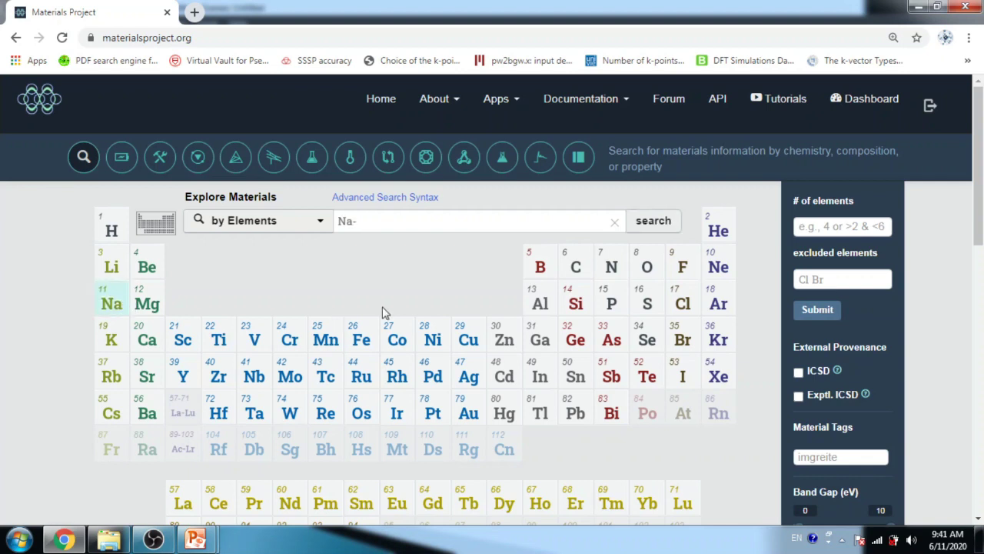
Add Cl and run the Na-Cl search, listing NaCl, NaCl3 and Na2Cl.
left_click(682, 302)
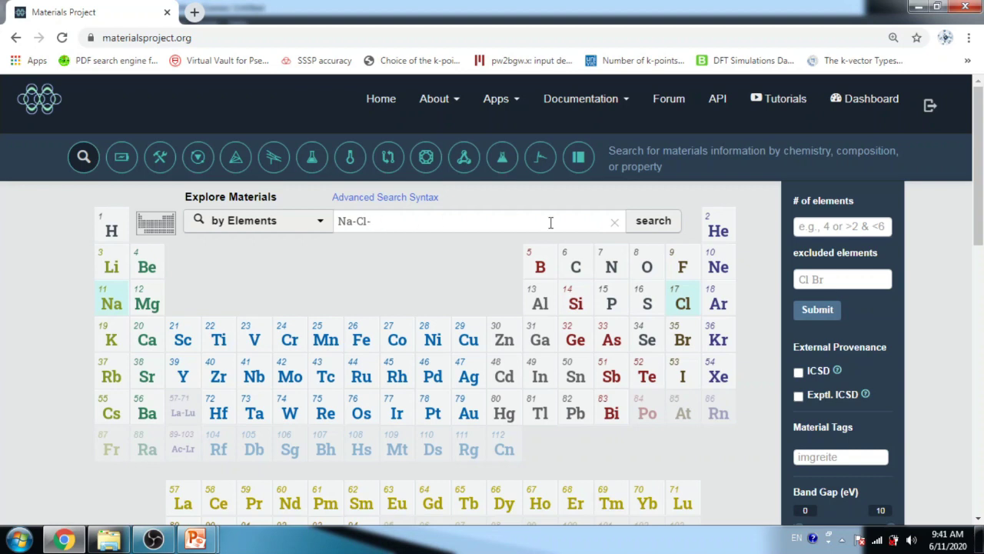
left_click(666, 232)
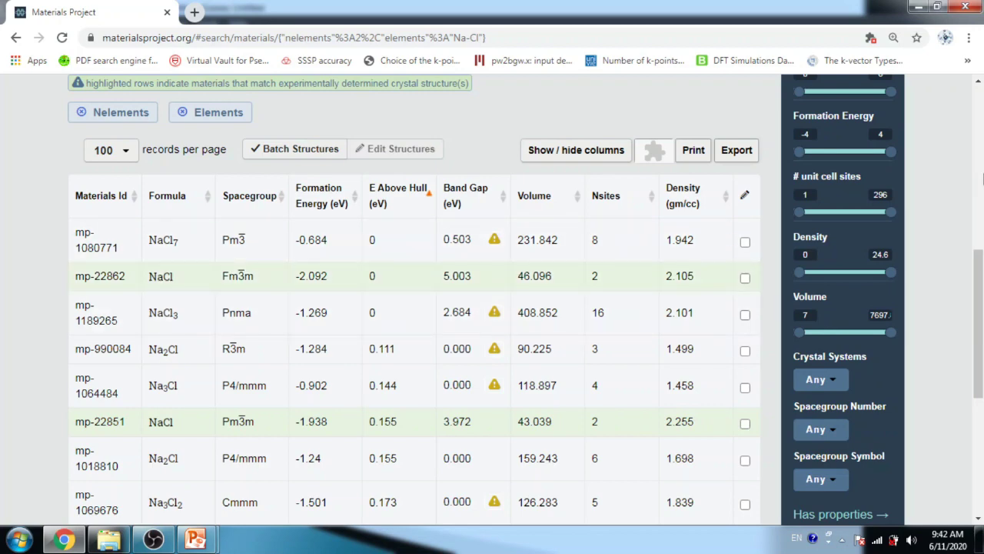
Clear the Na-Cl query and search Si alone, listing silicon phases led by mp-149.
left_click(982, 150)
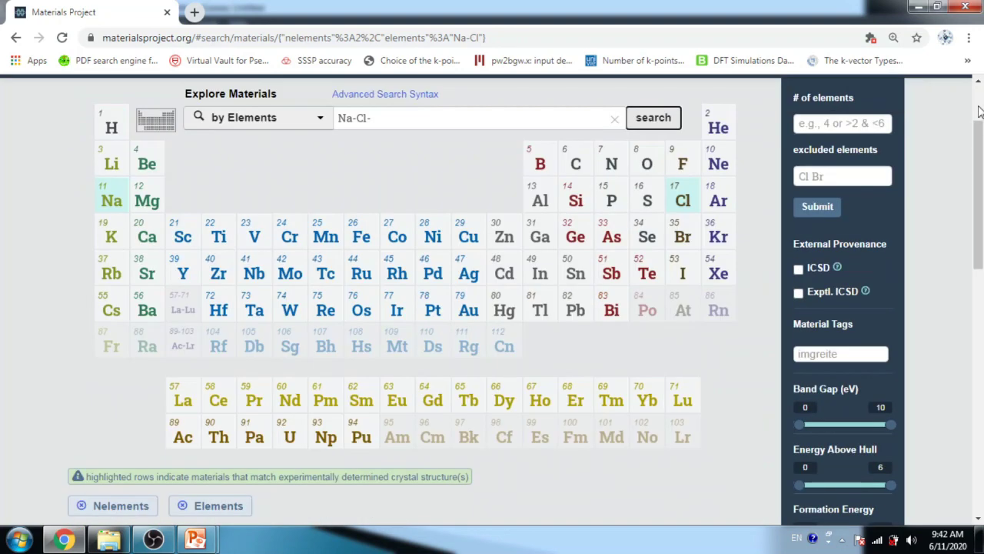
left_click(979, 108)
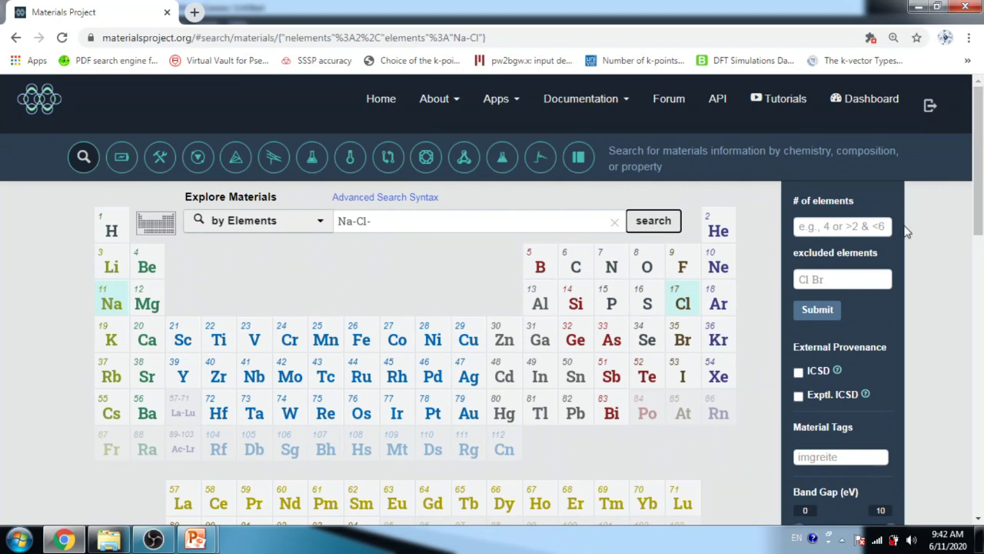
left_click(614, 223)
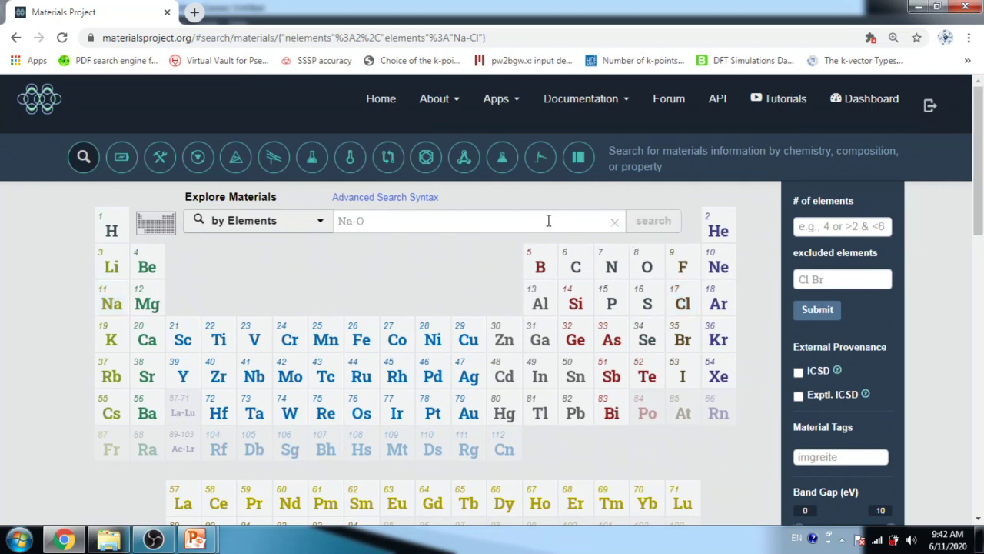
left_click(580, 303)
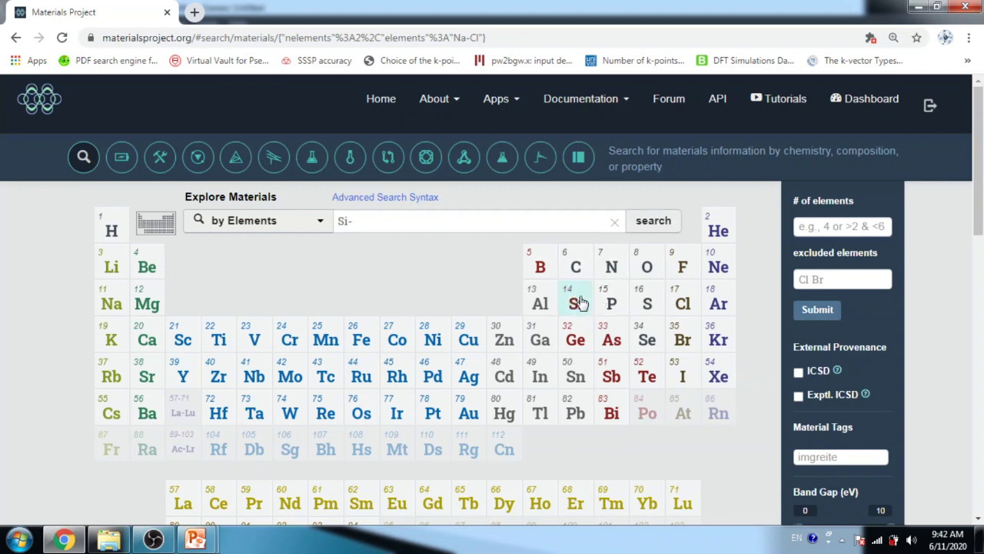
left_click(652, 225)
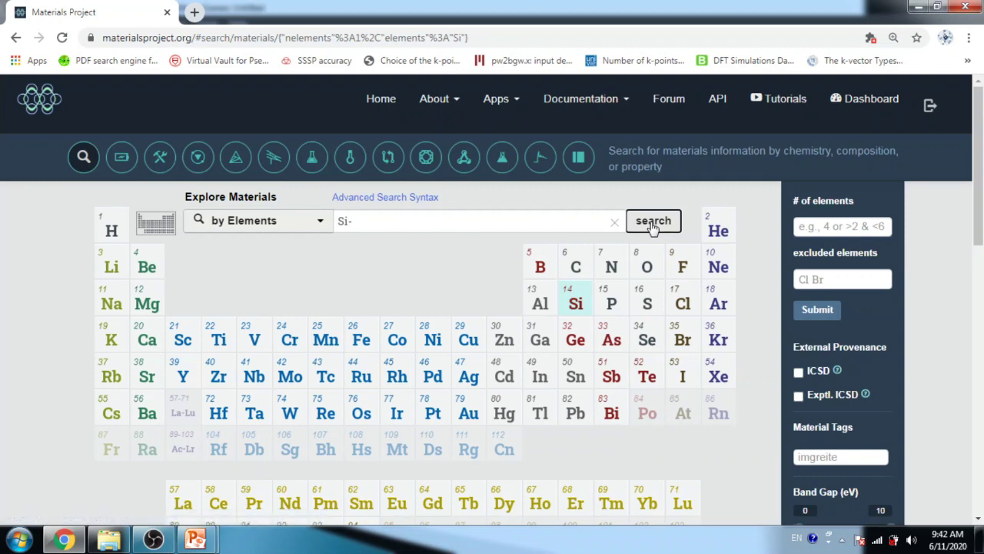
scroll(653, 225, "down", 1)
scroll(653, 227, "down", 5)
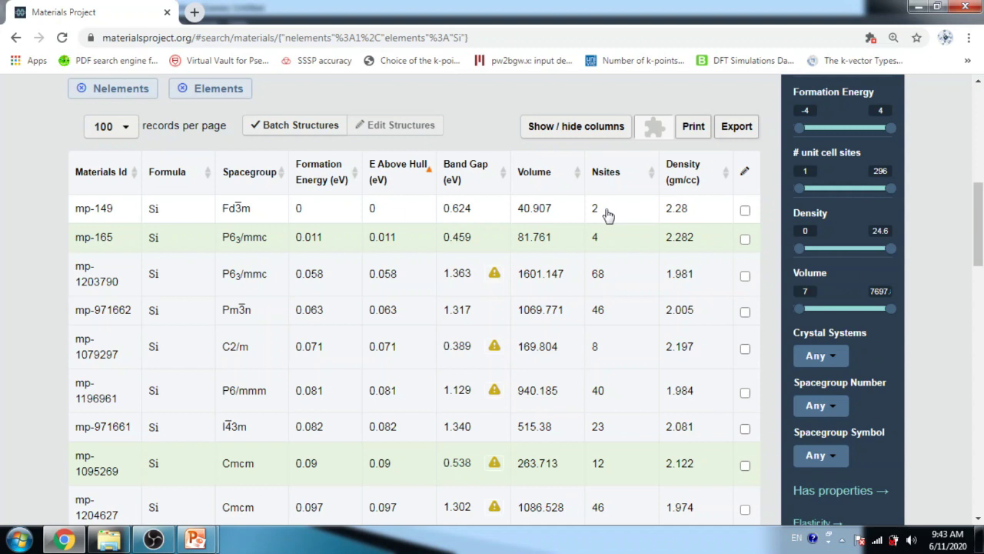
Open the mp-149 Fd-3m silicon material page from the results table.
left_click(665, 216)
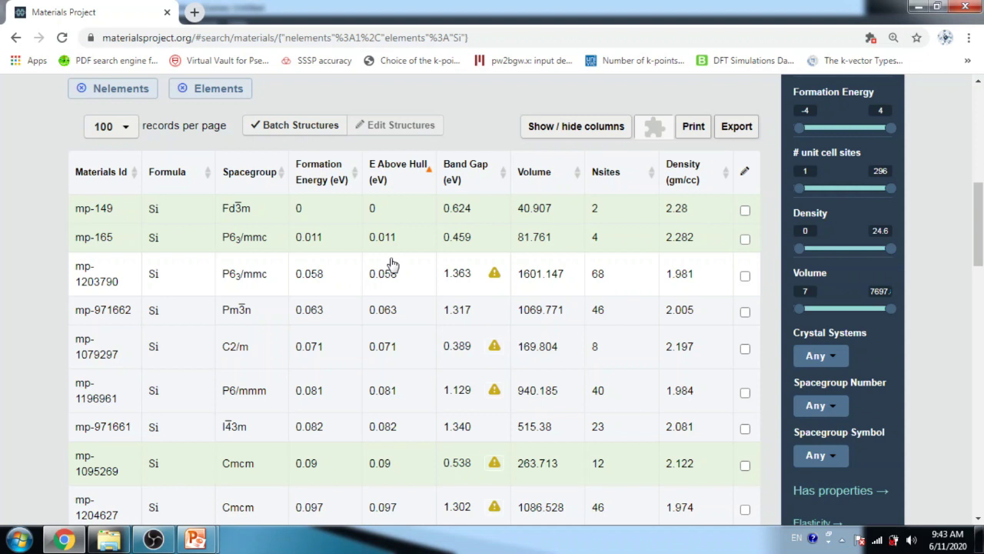
left_click(150, 219)
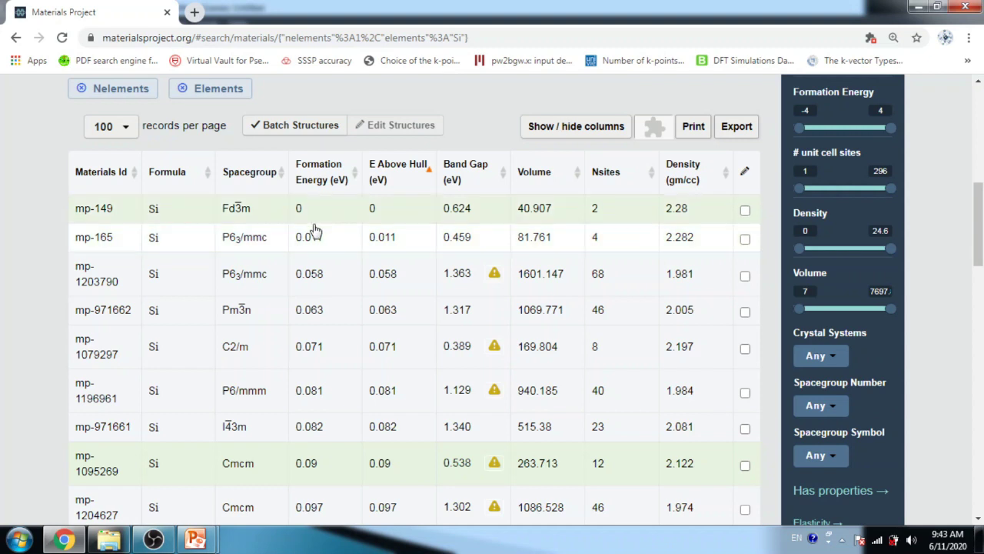
left_click(351, 220)
left_click(377, 214)
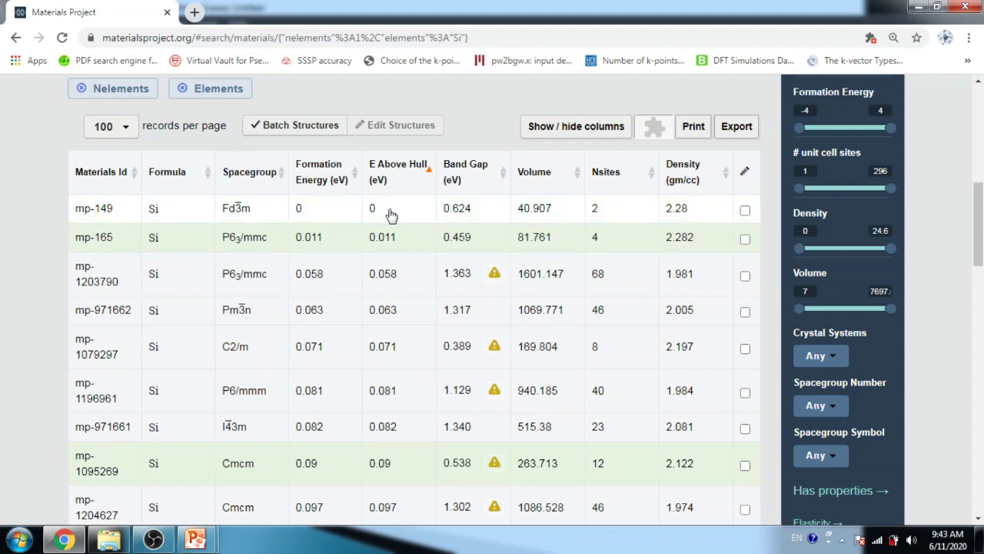
left_click(164, 213)
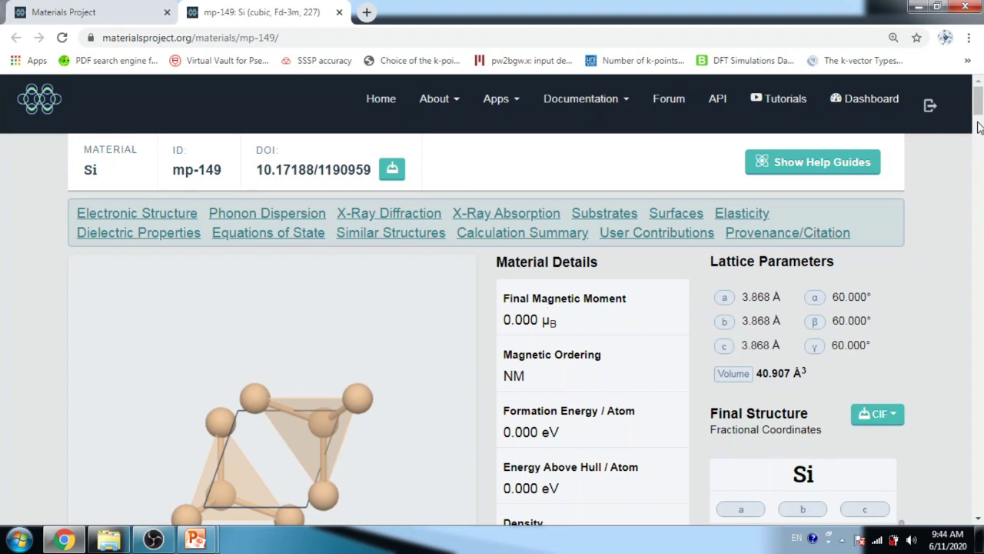
Scroll to mp-149's Lattice Parameters and Final Structure, rotate the crystal, and view CIF variants.
left_click_drag(978, 127, 979, 143)
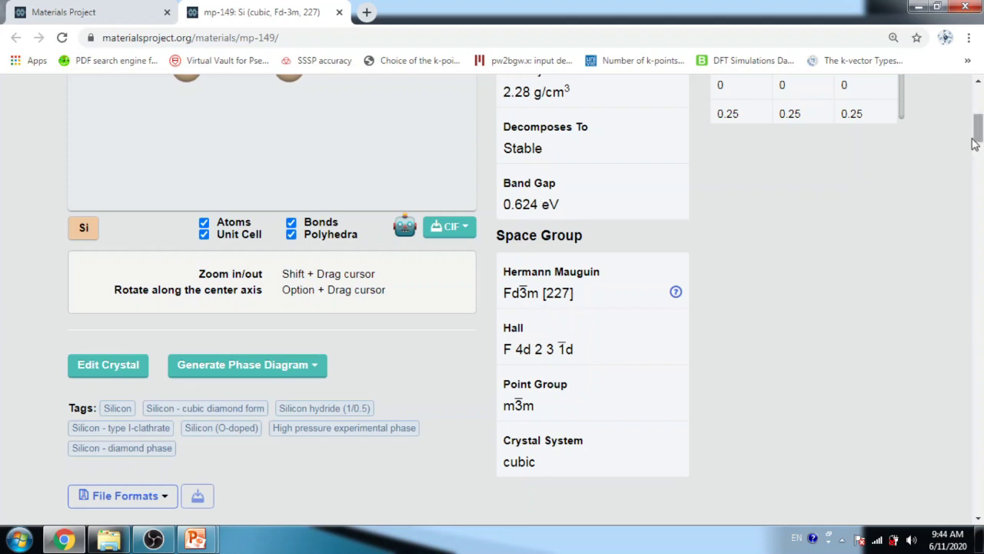
mouse_move(978, 136)
left_mouse_down()
mouse_move(977, 255)
mouse_move(979, 114)
left_mouse_up()
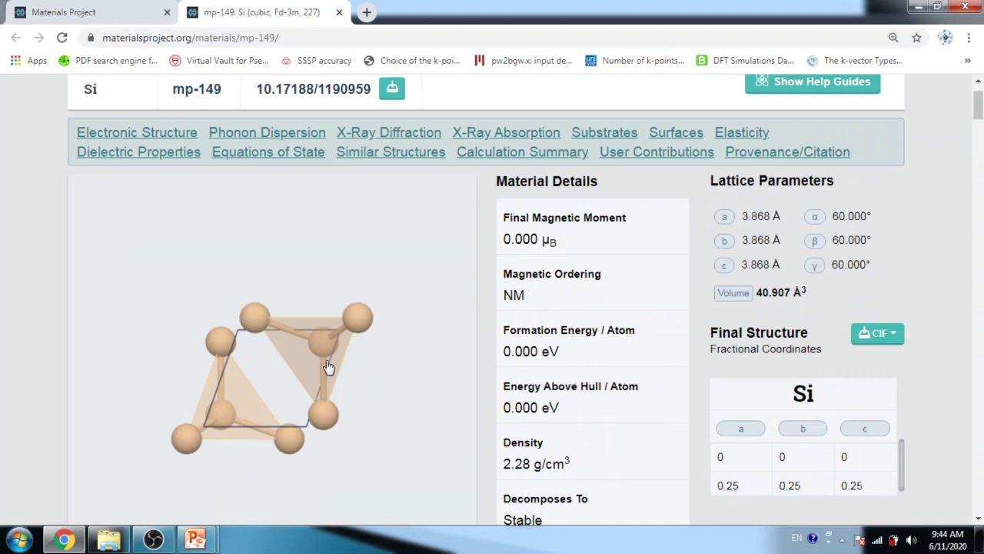
mouse_move(327, 367)
left_mouse_down()
mouse_move(301, 406)
mouse_move(326, 311)
mouse_move(294, 346)
mouse_move(295, 399)
mouse_move(349, 409)
left_mouse_up()
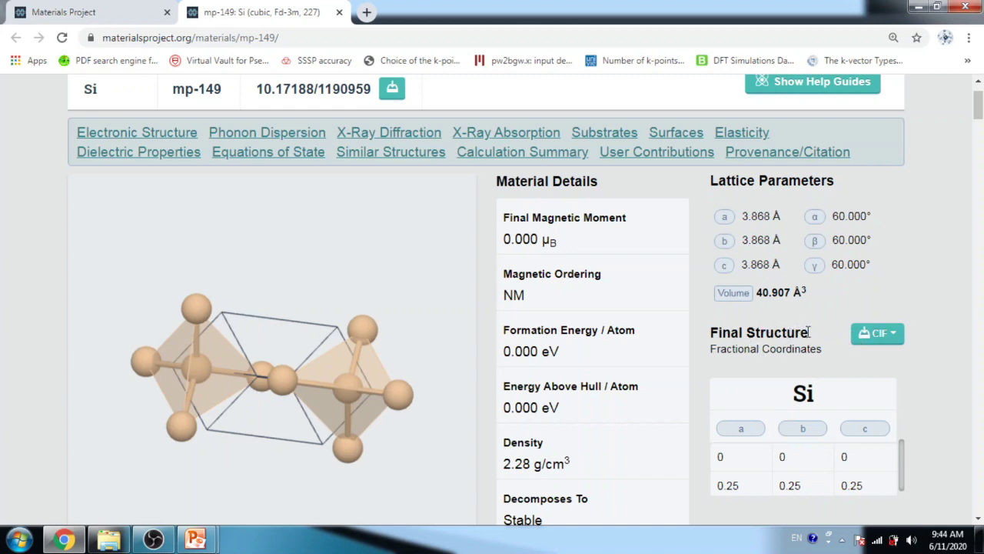
left_click(886, 339)
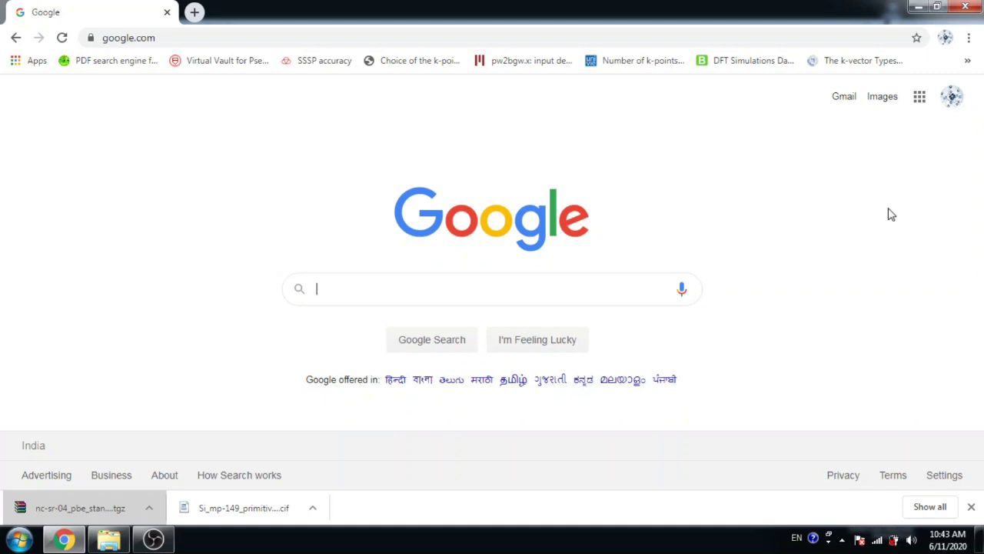
Begin a Google search for 'gbrv ps' after the primitive-cell CIF download.
type("gbr")
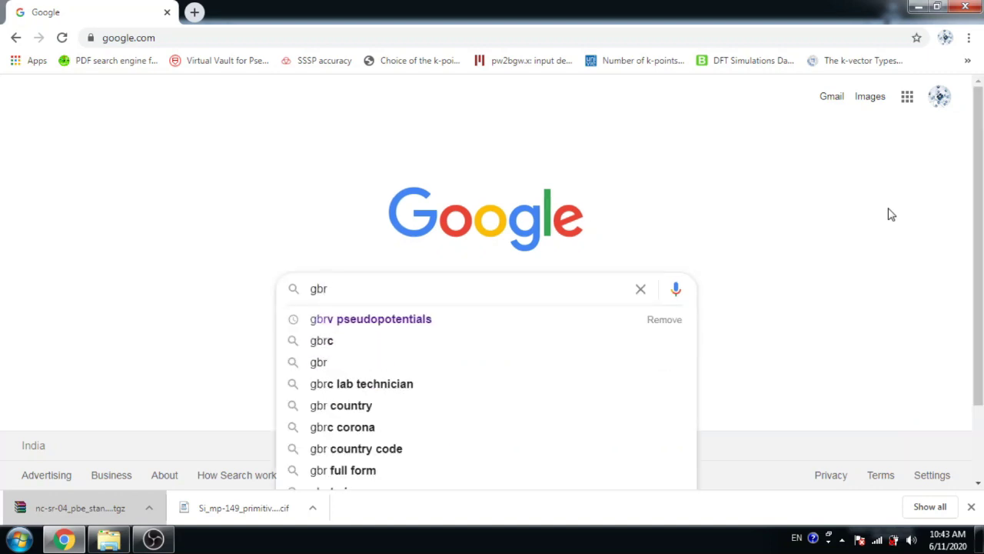
type("v")
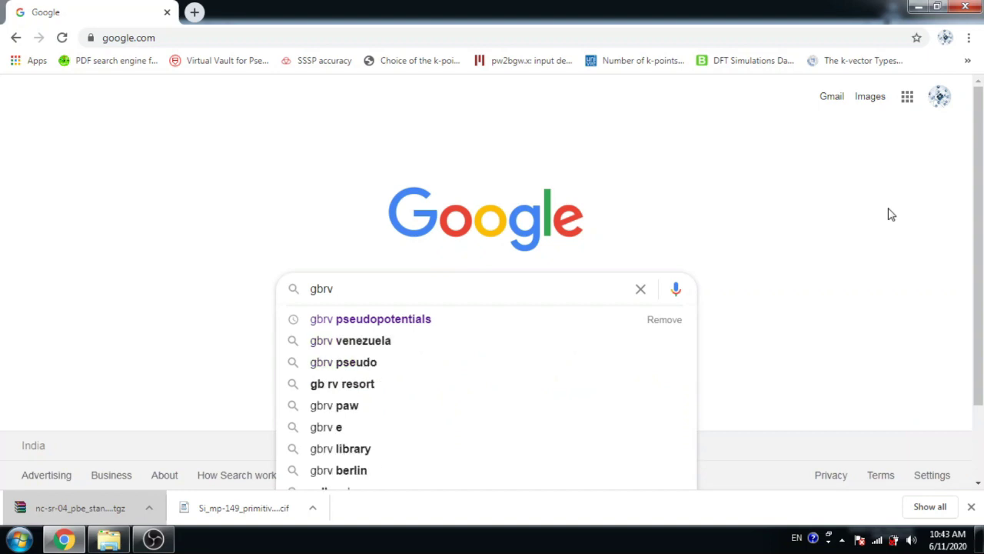
type(" pse")
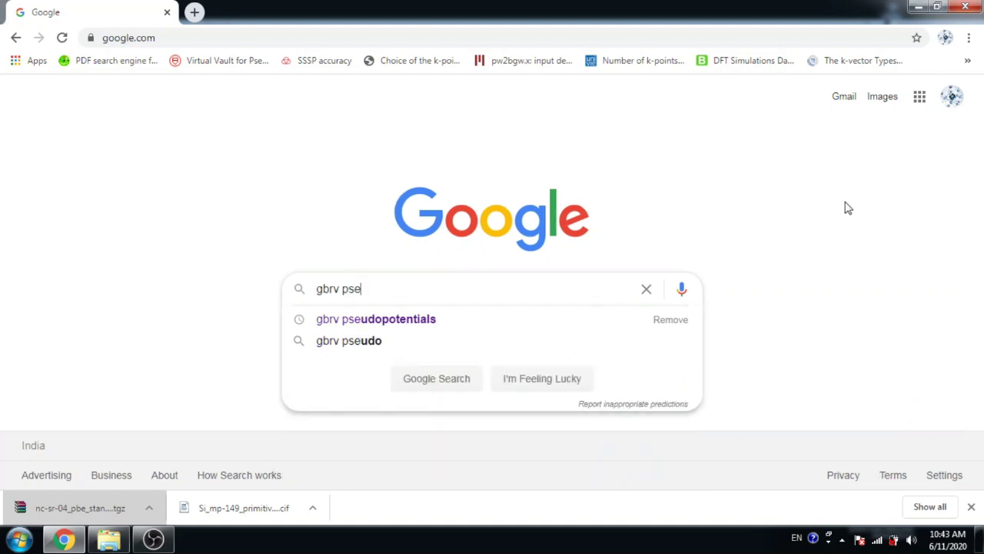
Search 'gbrv pseudopotentials' and open the Rutgers GBRV pseudopotentials site.
left_click(446, 319)
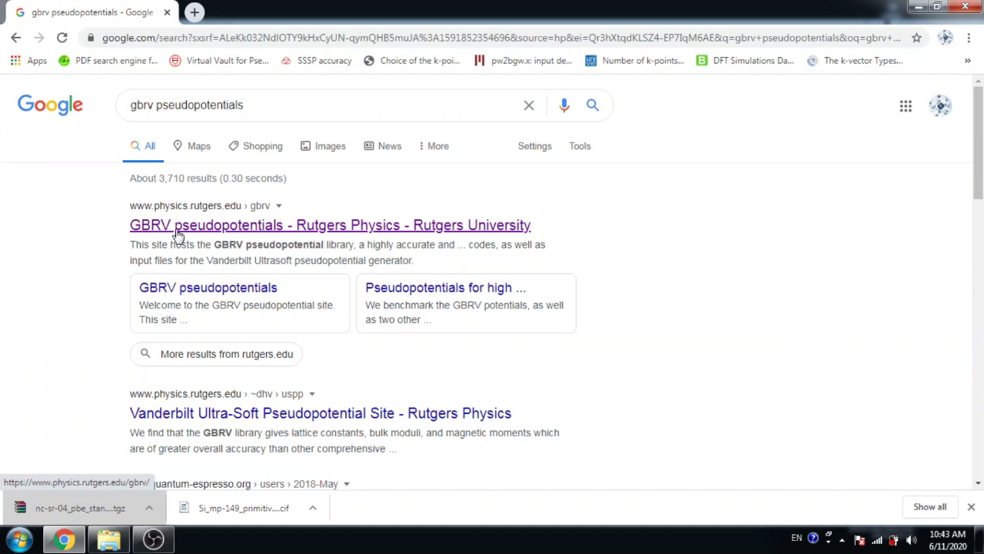
left_click(151, 227)
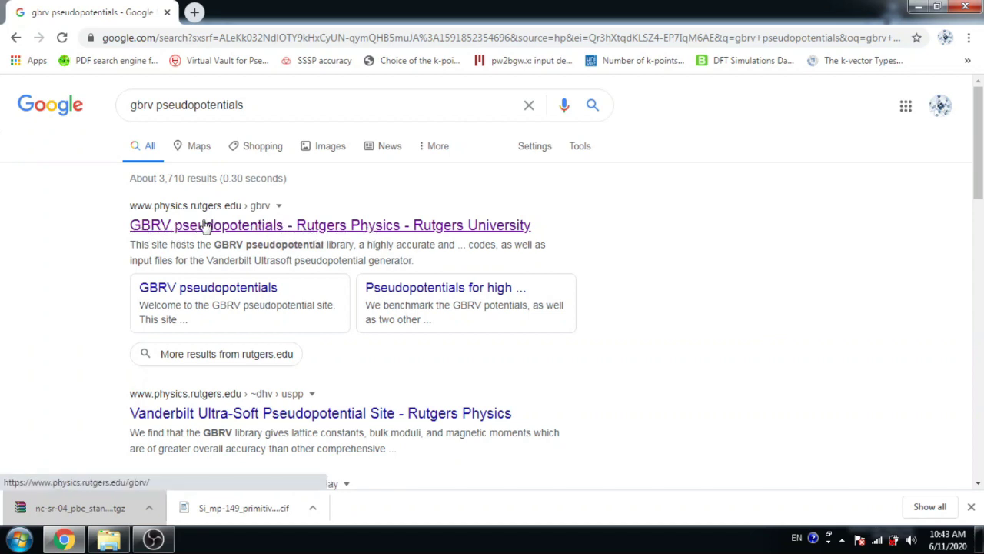
left_click(207, 225)
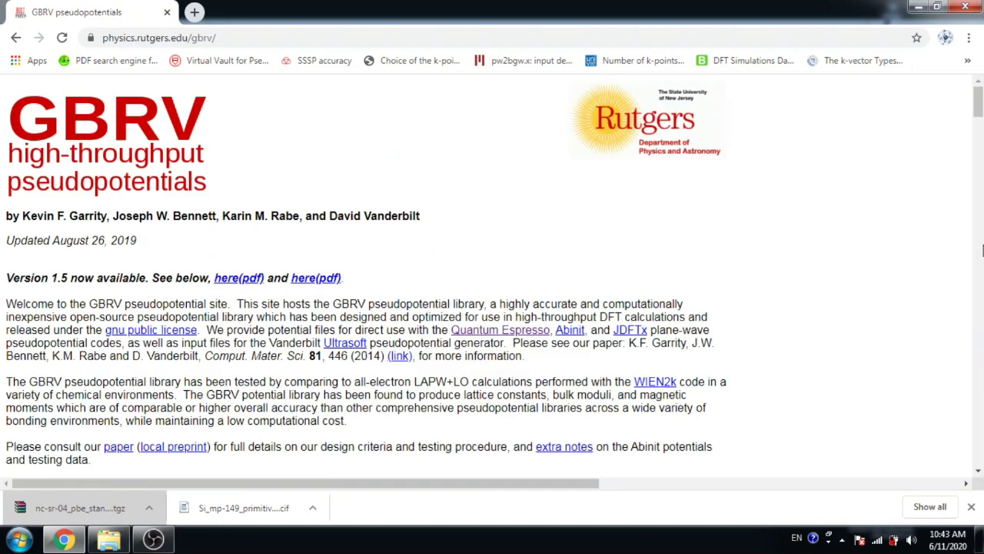
Scroll to the GBRV Download Entire Library links, then select the address bar.
left_click(976, 472)
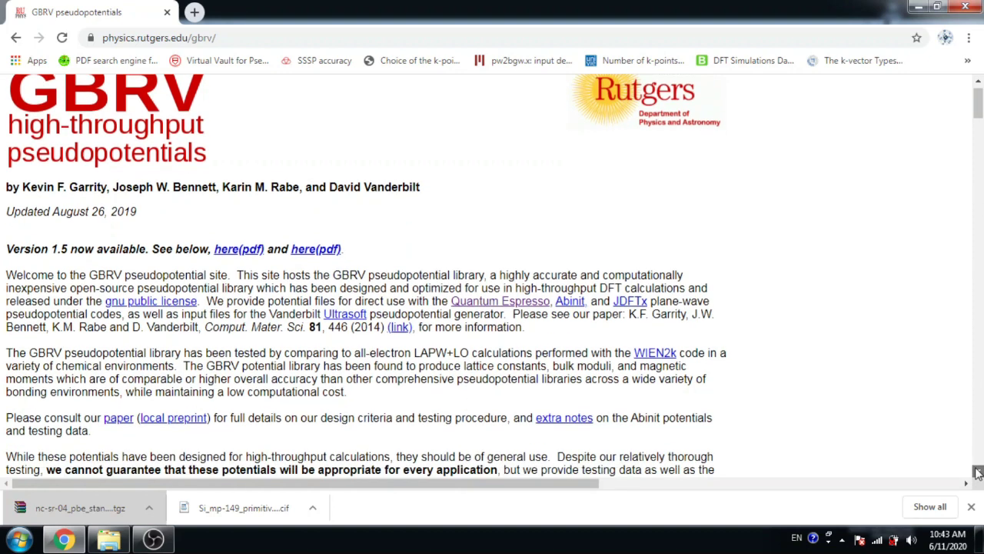
left_click(977, 472)
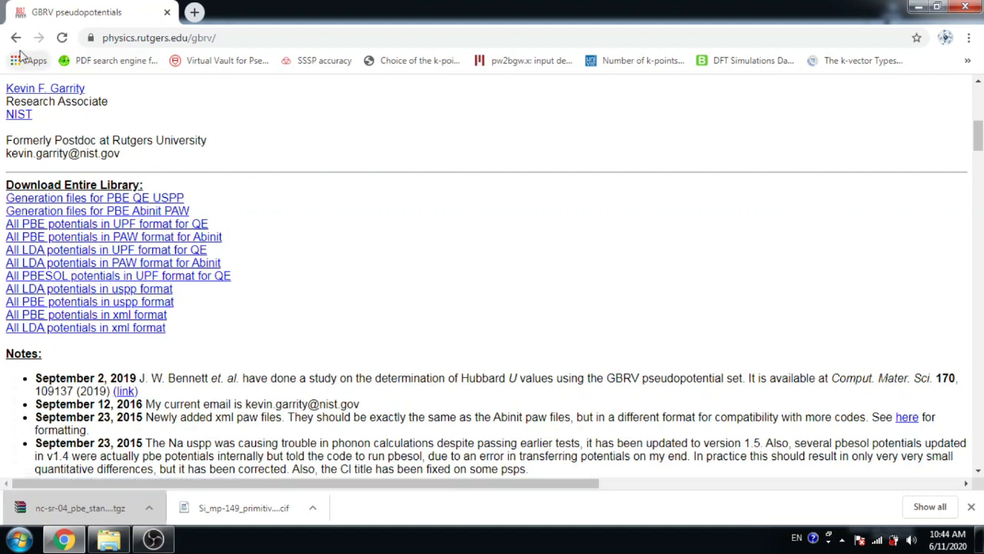
left_click(267, 38)
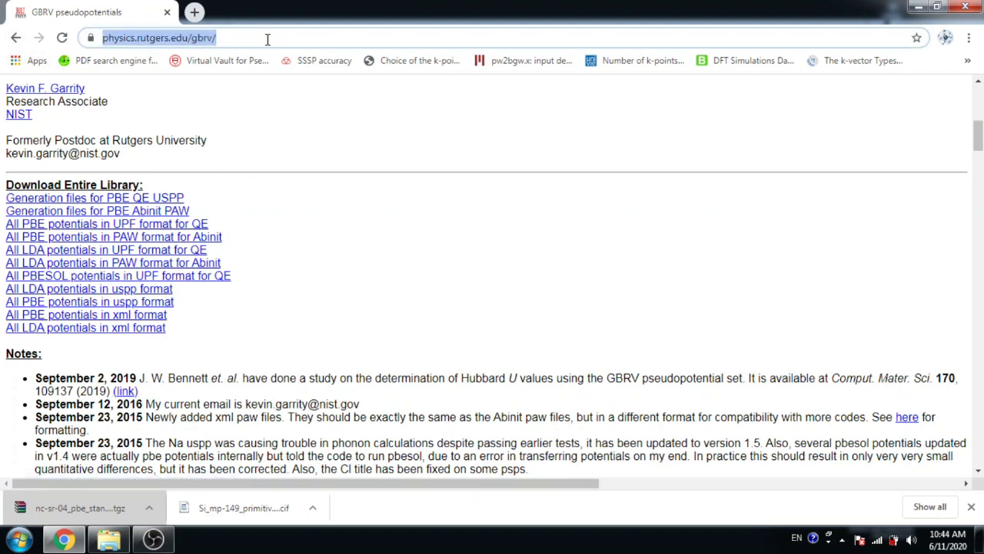
Go to google.com, search 'sssp pseudopotentials', and open the Materials Cloud SSSP efficiency page.
type("goo")
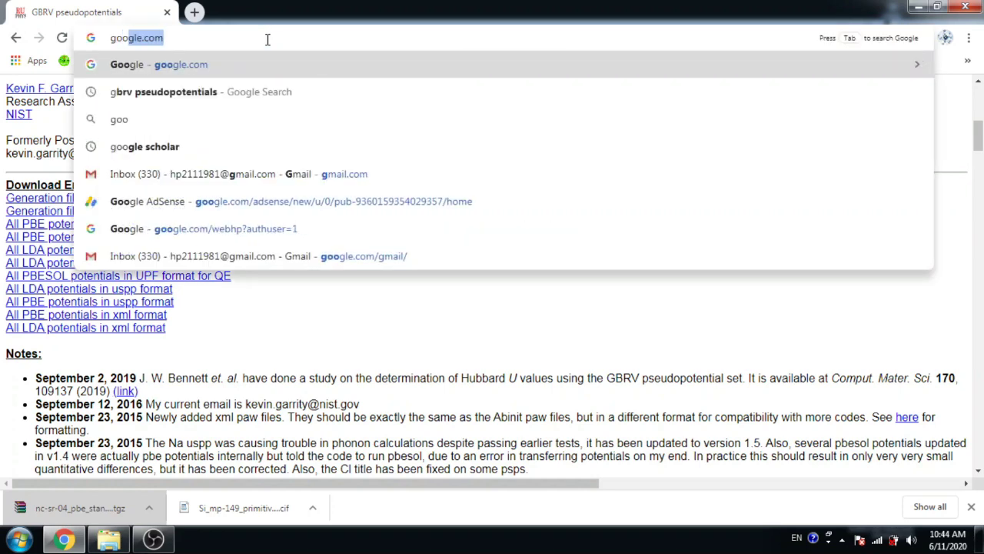
key("Return")
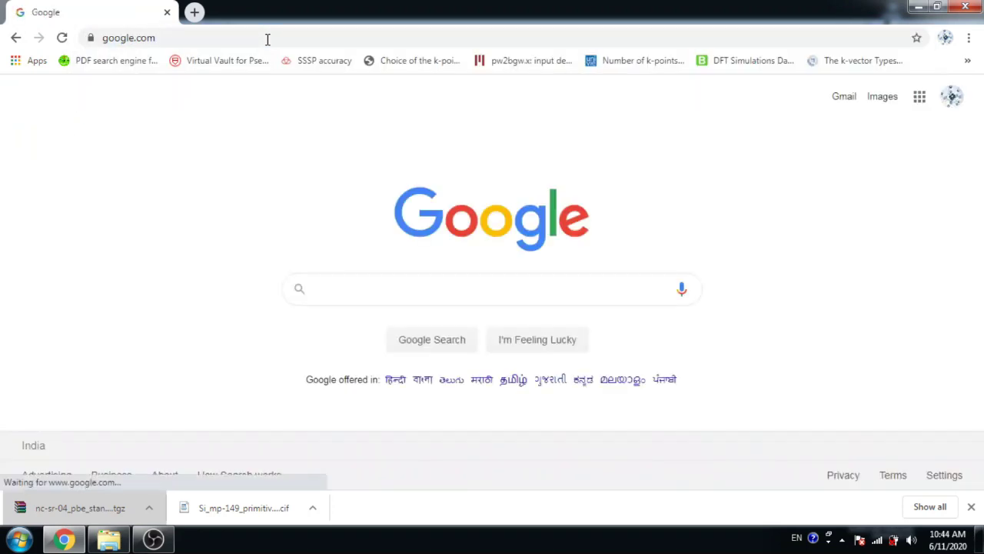
type("ss")
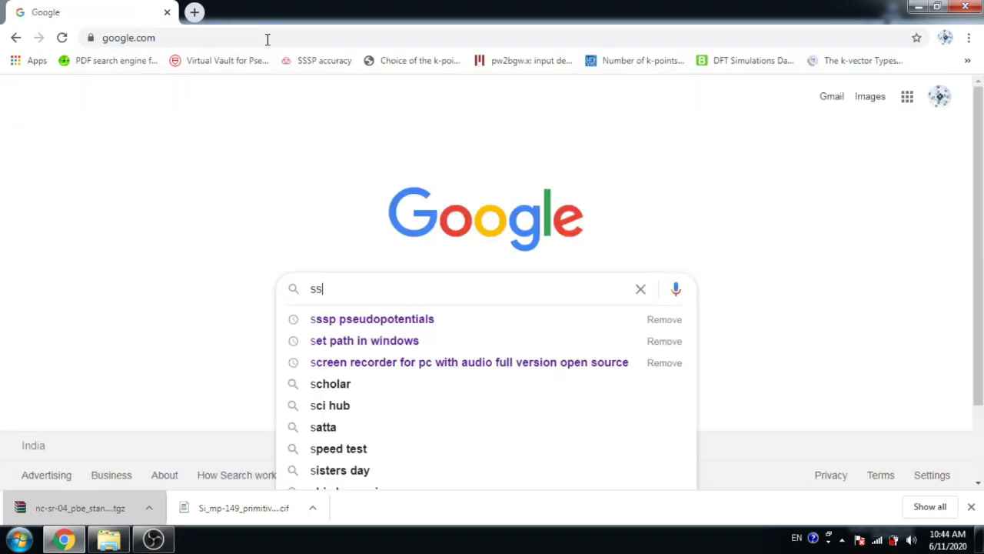
type("sp")
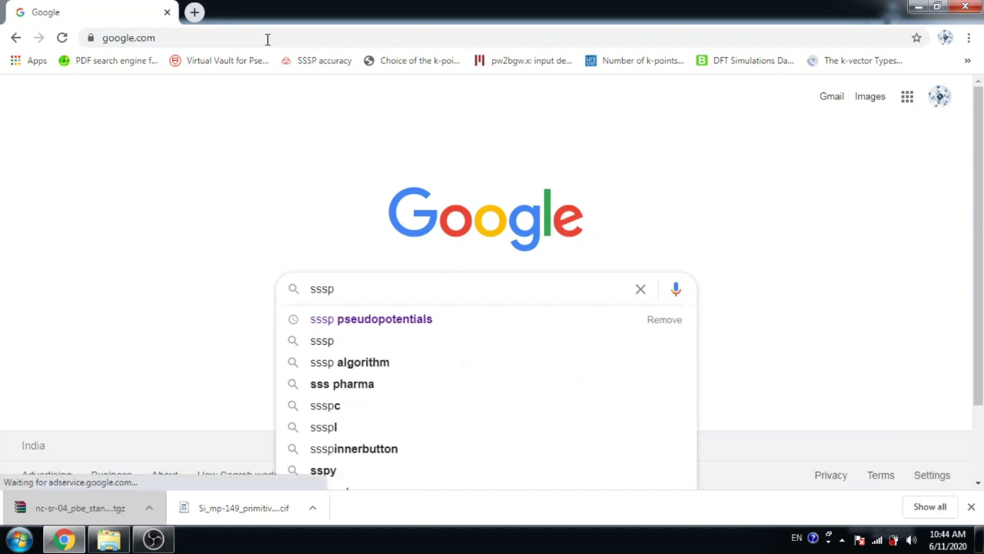
left_click(354, 320)
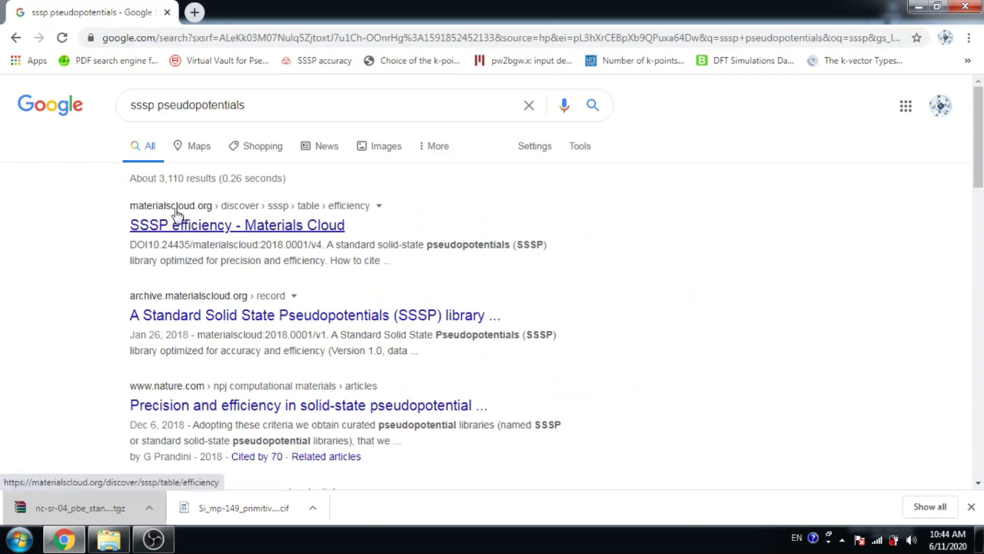
left_click(225, 230)
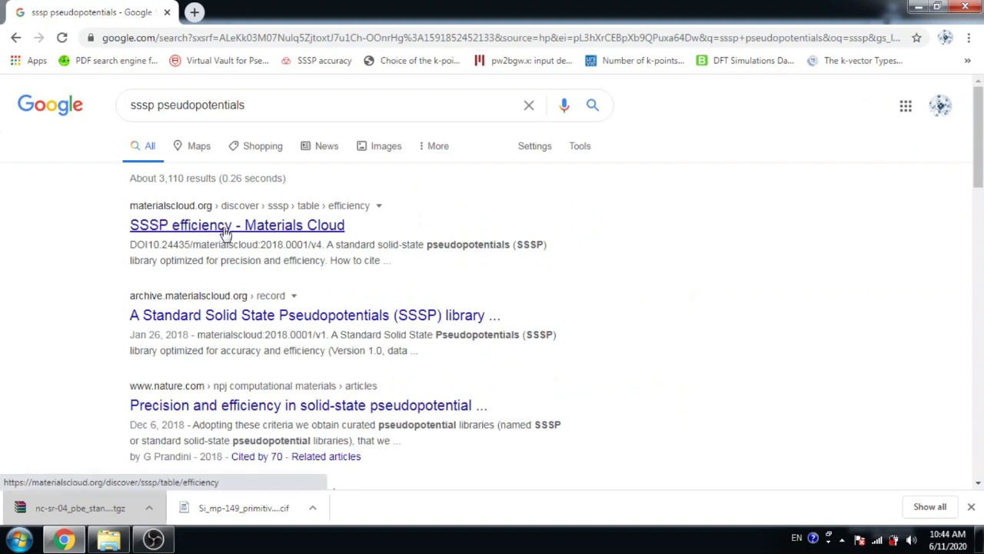
left_click(224, 229)
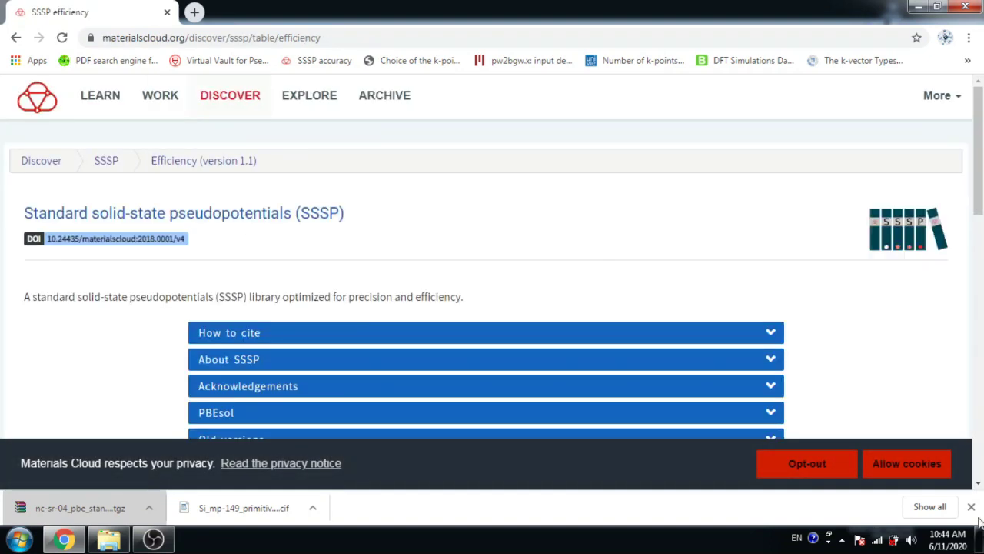
Switch the Materials Cloud table to SSSP Precision v1.1, showing silicon's 30 Ry cutoff.
scroll(978, 486, "down", 4)
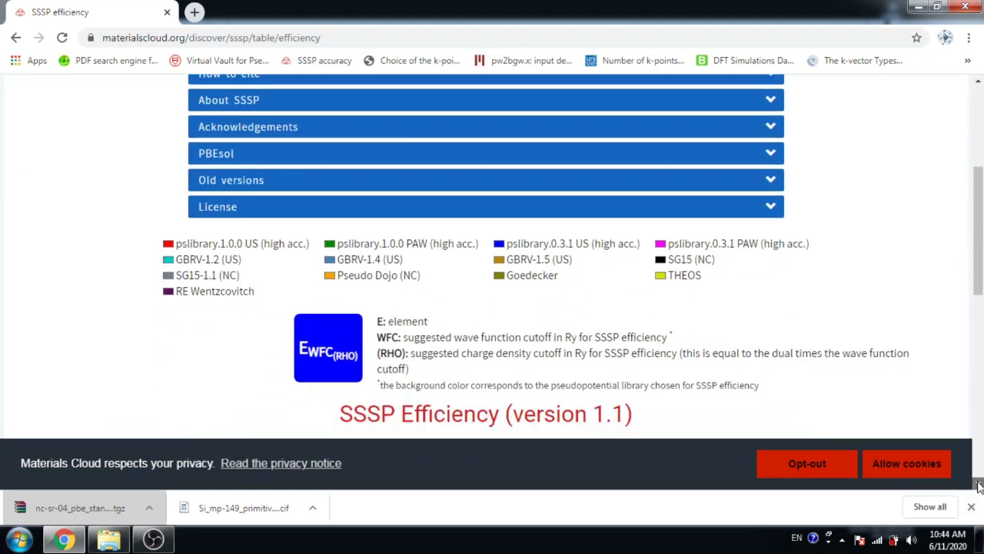
scroll(979, 486, "down", 1)
scroll(978, 486, "down", 2)
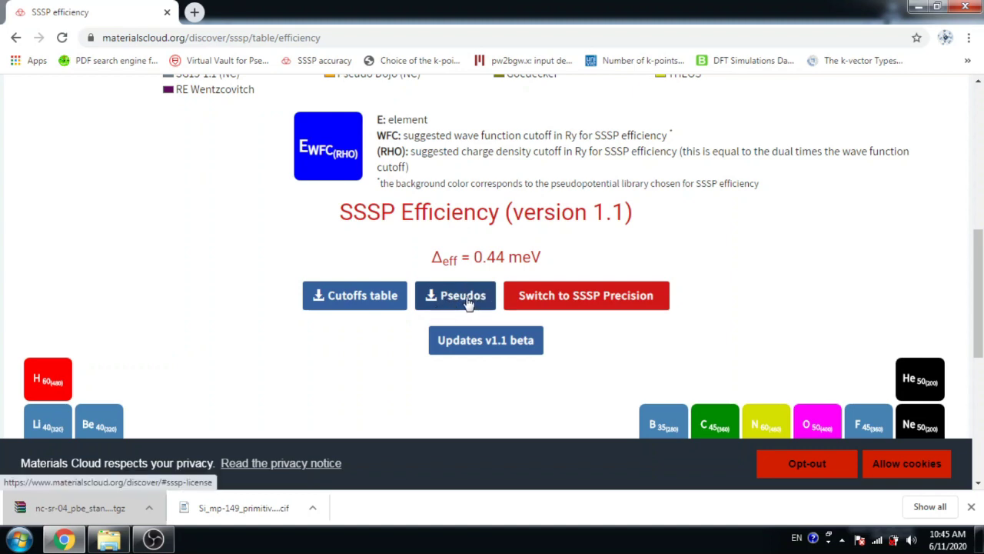
left_click(586, 299)
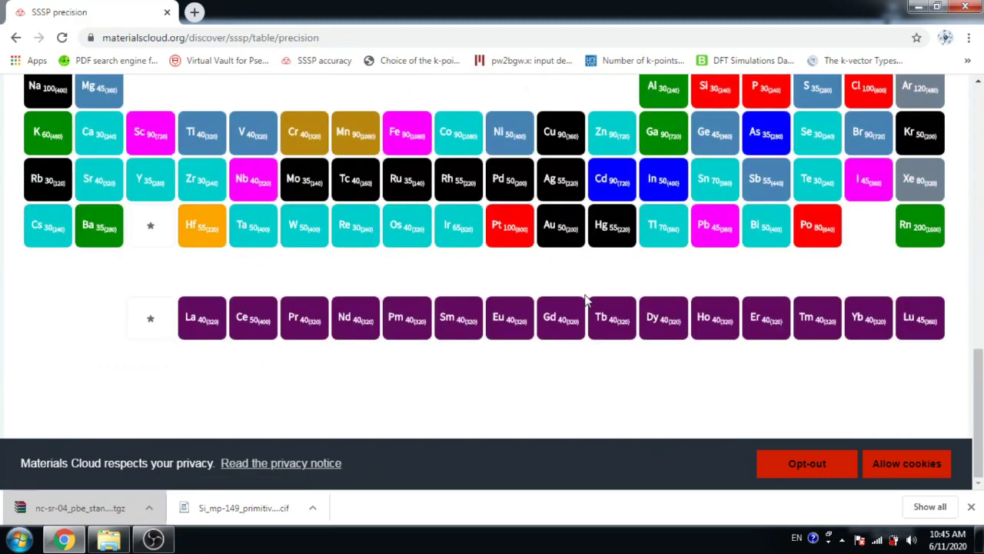
left_click(978, 82)
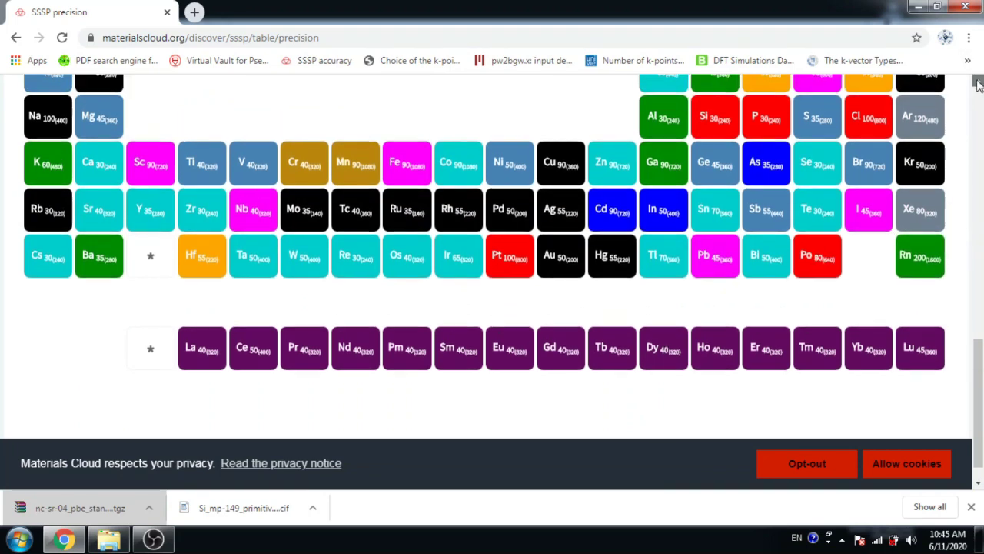
scroll(978, 83, "up", 5)
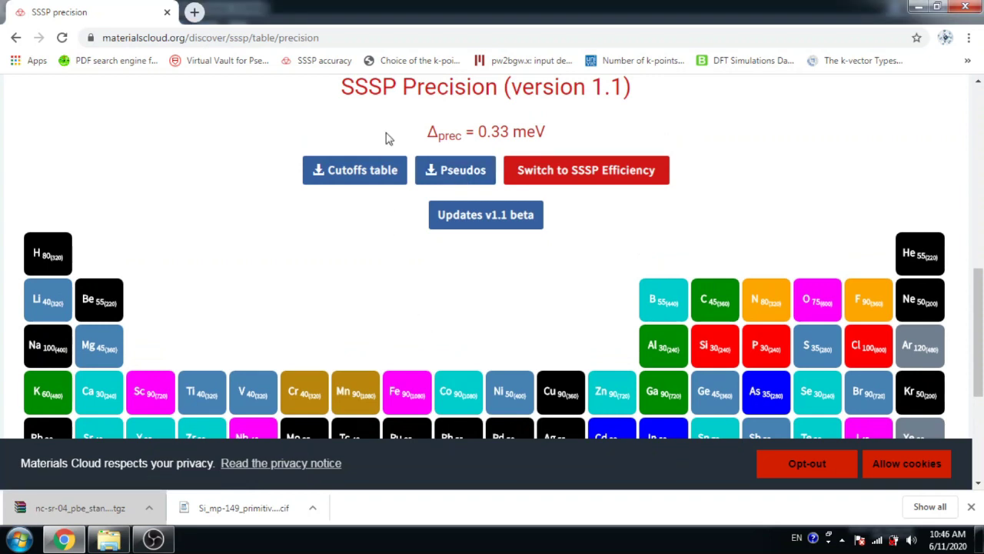
left_click(377, 39)
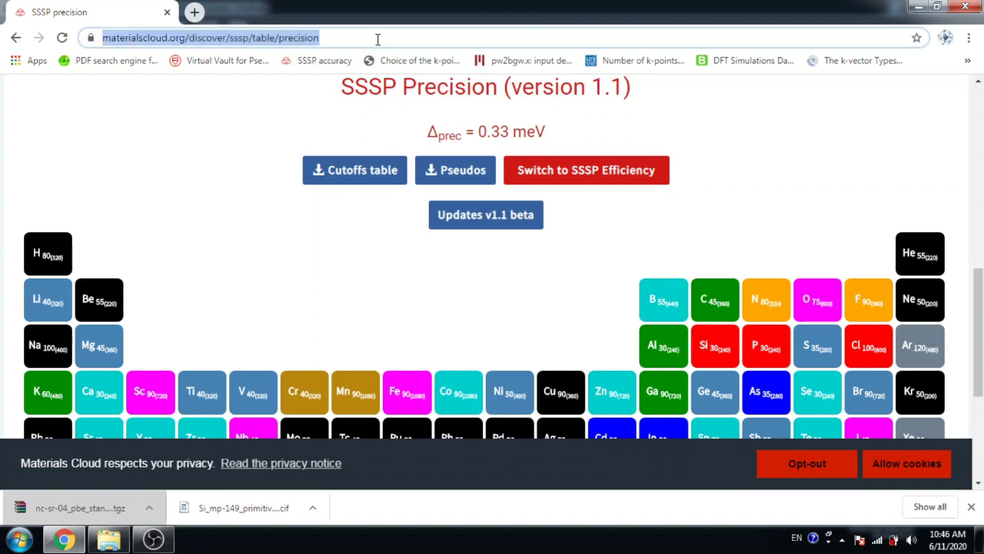
Go from quantum-espresso.org via Pseudopotentials and More about pseudopotentials to PSlibrary's package list.
type("quantum-espresso.org")
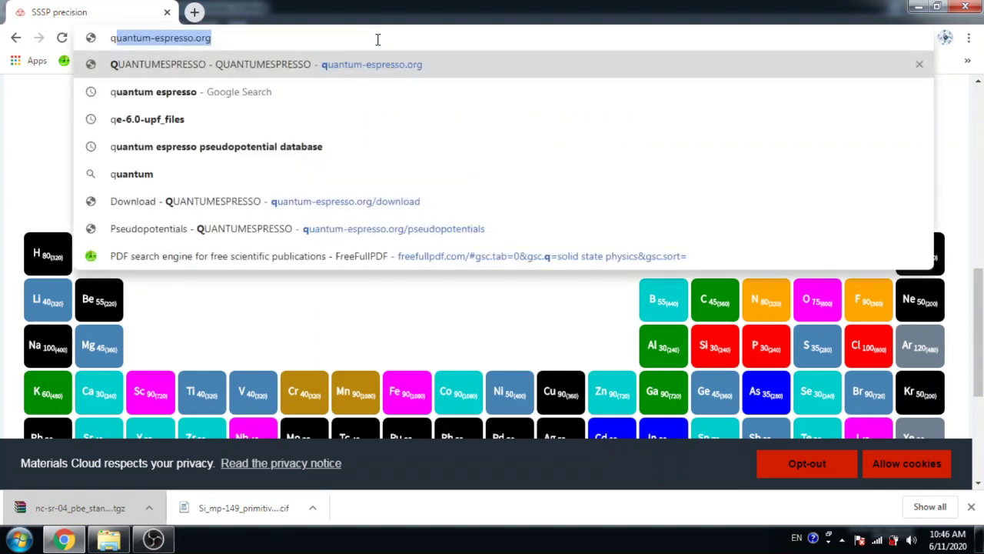
key("Right")
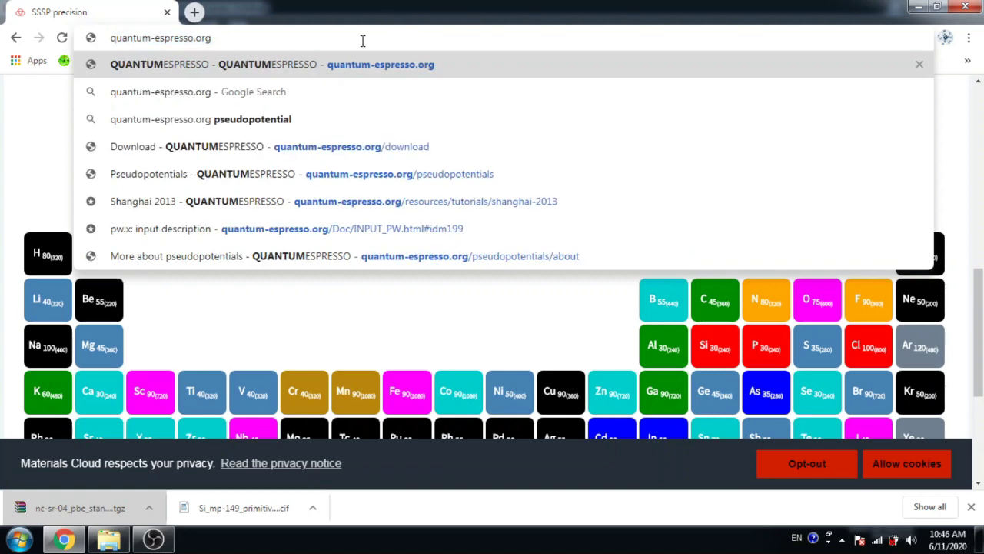
key("Return")
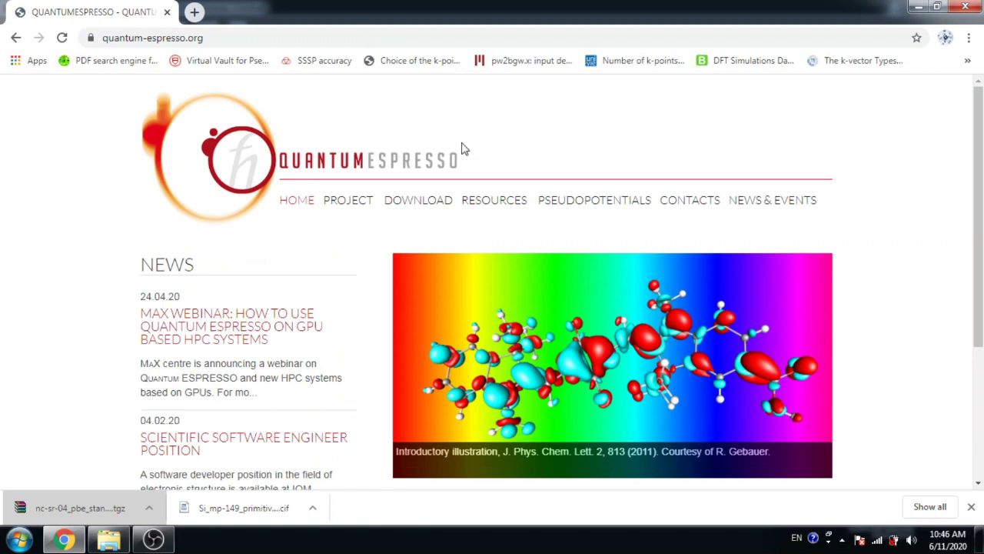
left_click(570, 202)
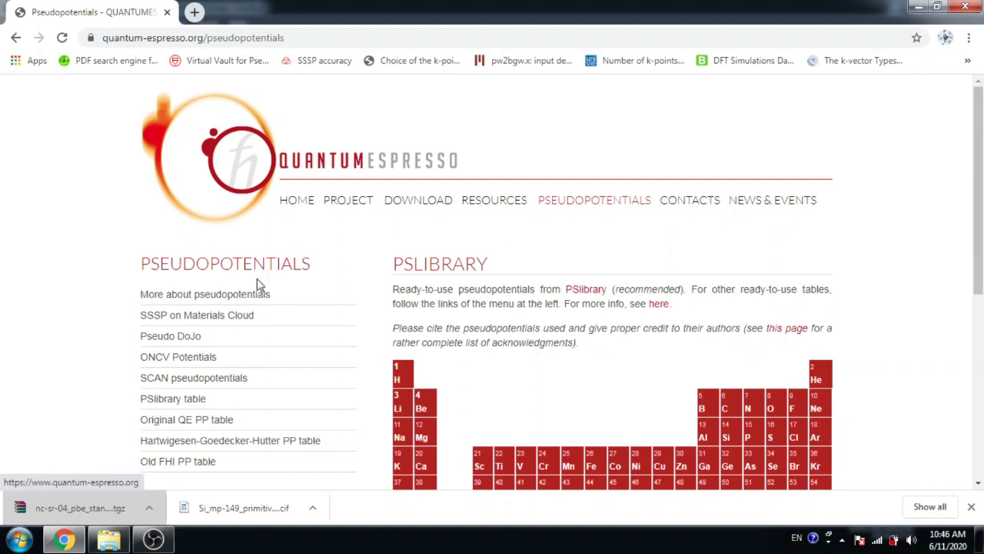
left_click(250, 298)
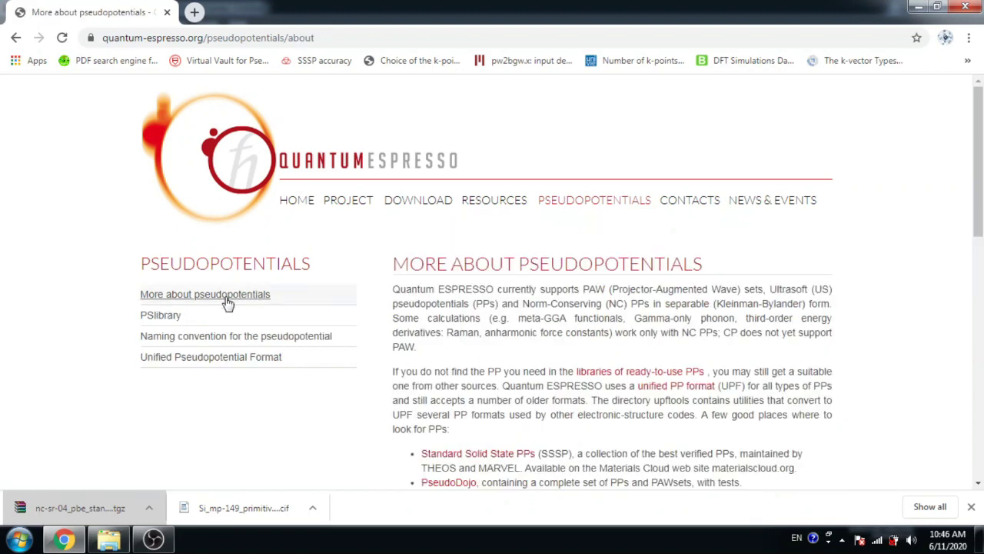
left_click(163, 318)
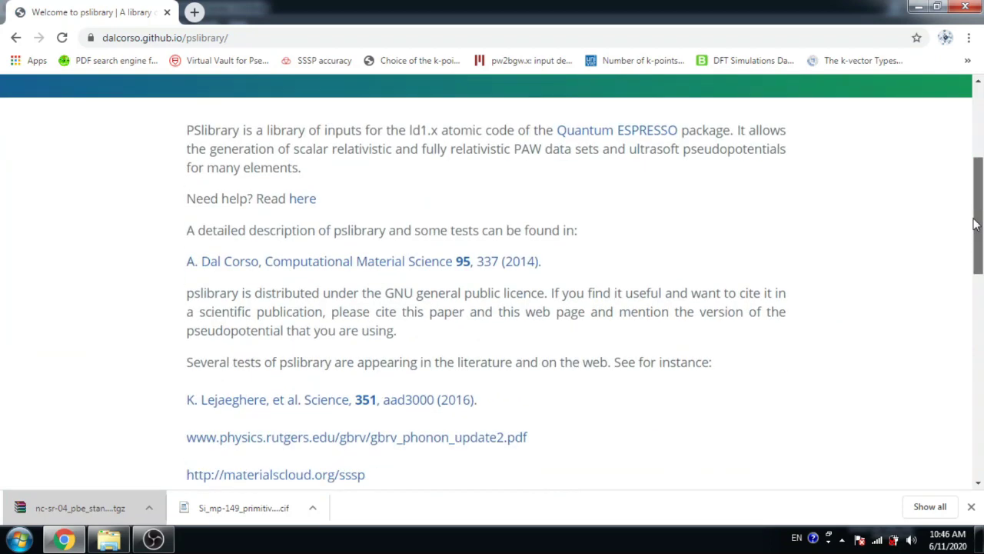
left_click_drag(974, 143, 981, 392)
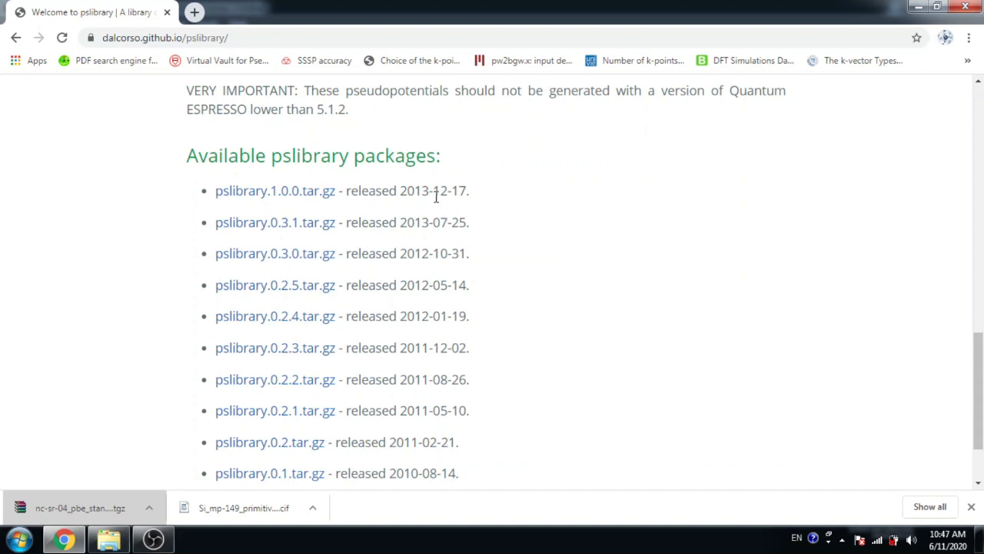
Return to the Quantum ESPRESSO Pseudopotentials page and bring its PSlibrary periodic table into view.
left_click(16, 38)
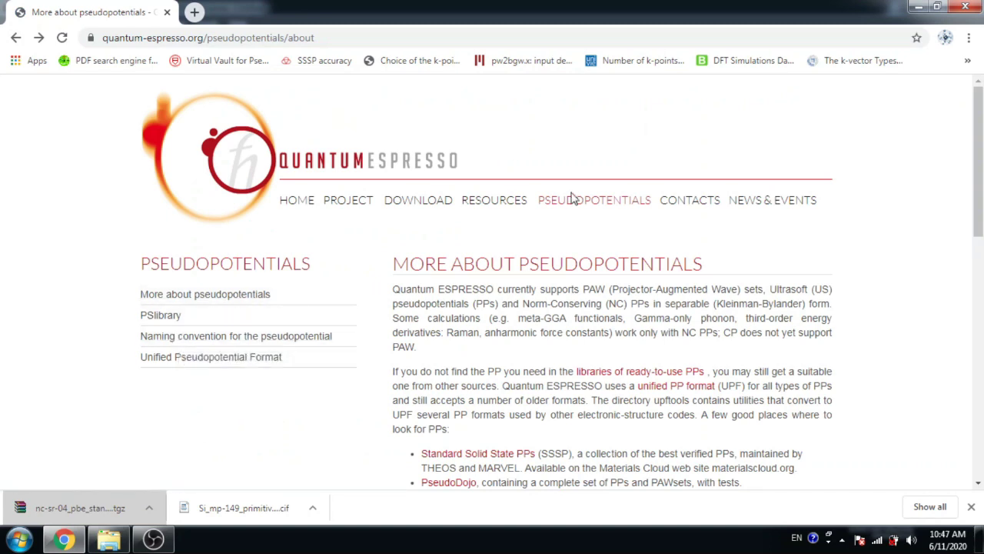
left_click(593, 204)
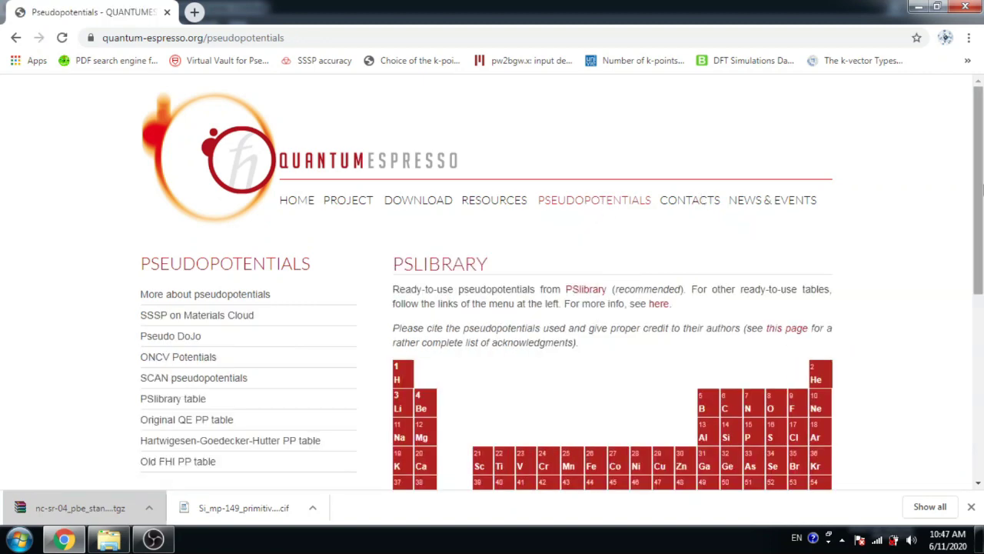
left_click_drag(981, 190, 981, 274)
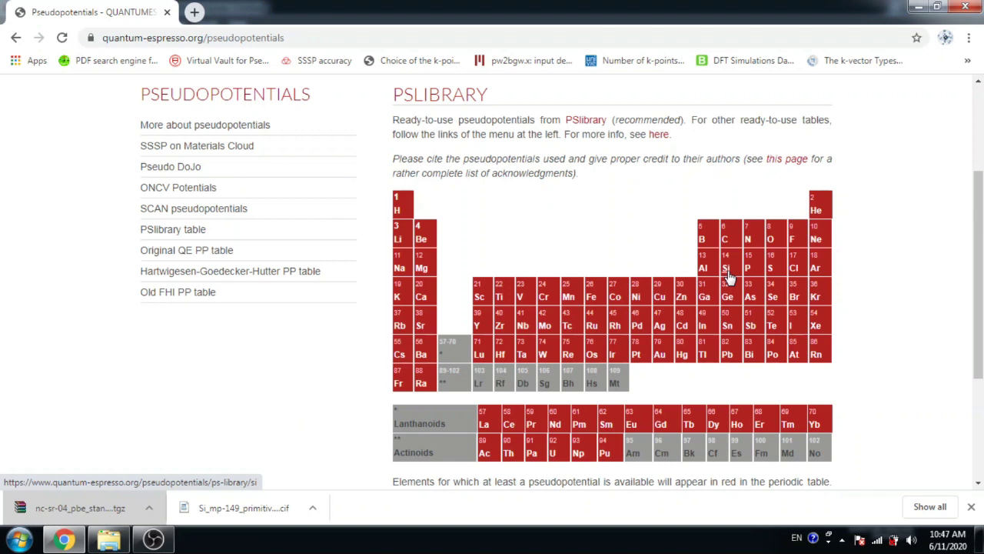
Browse PSlibrary's silicon files, cancelling a save of Si.pbe-n-rrkjus_psl.1.0.0.UPF, then go back.
left_click(729, 277)
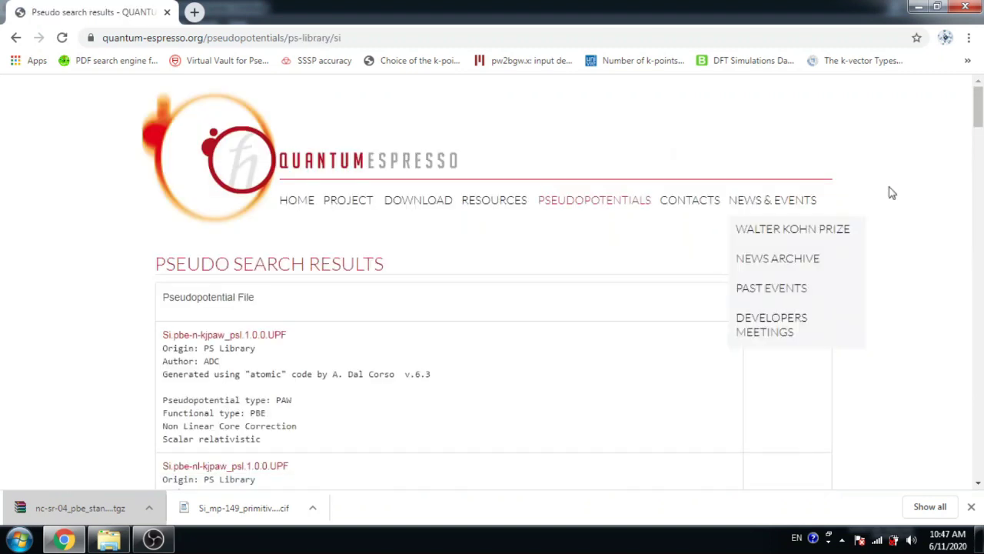
left_click_drag(978, 123, 979, 181)
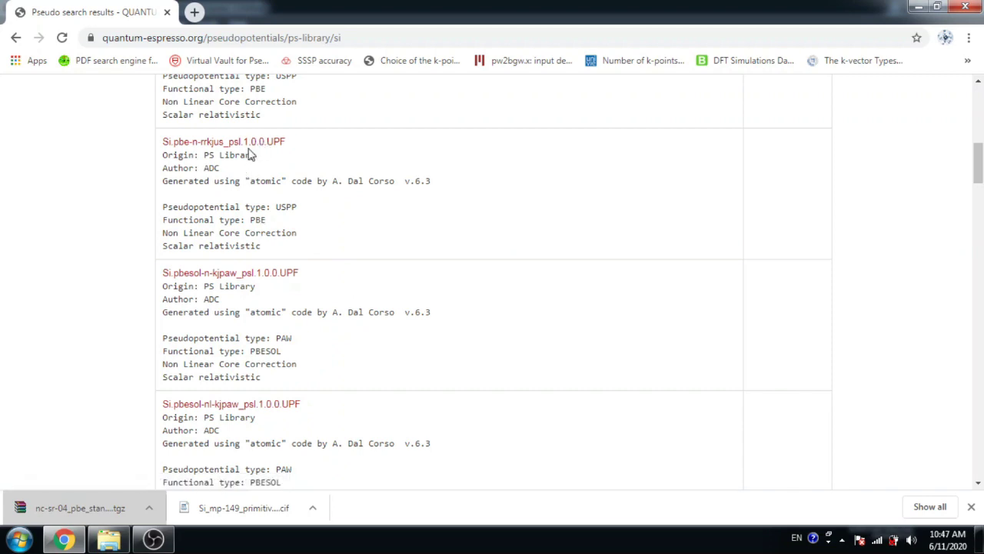
right_click(206, 147)
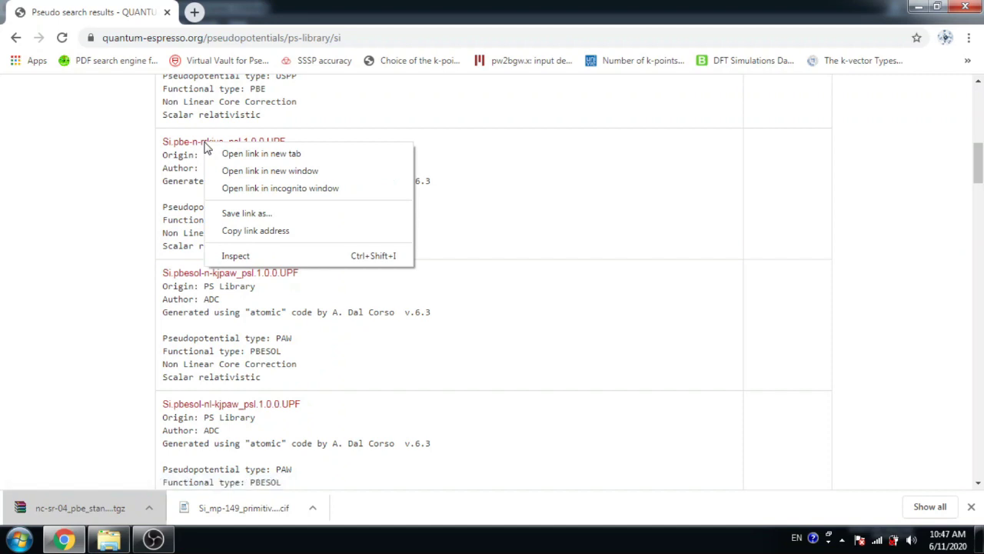
left_click(243, 217)
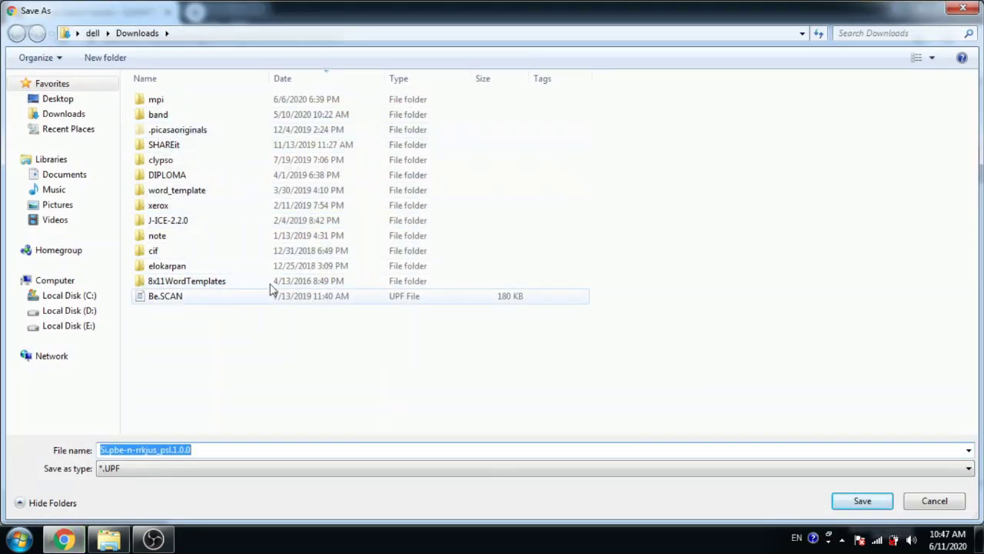
left_click(934, 507)
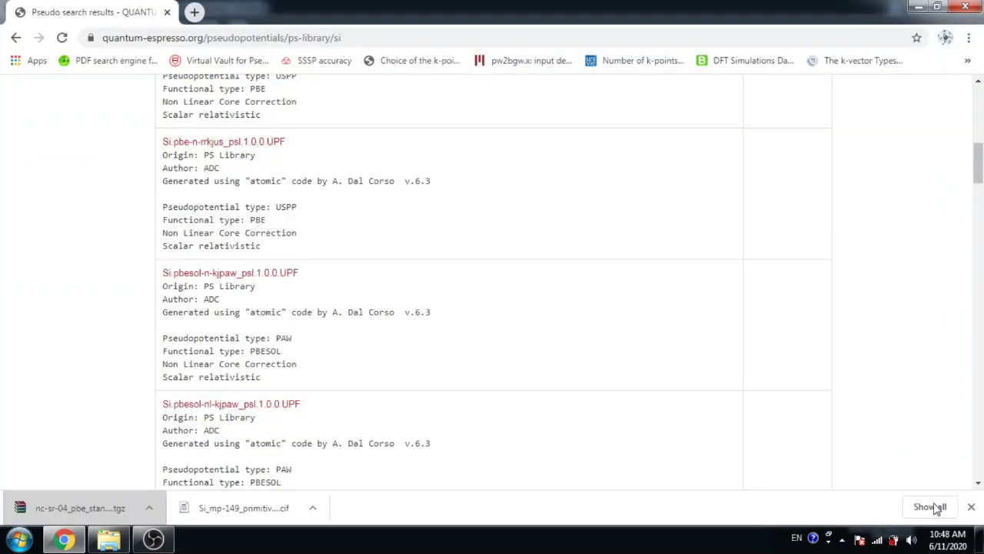
left_click(17, 38)
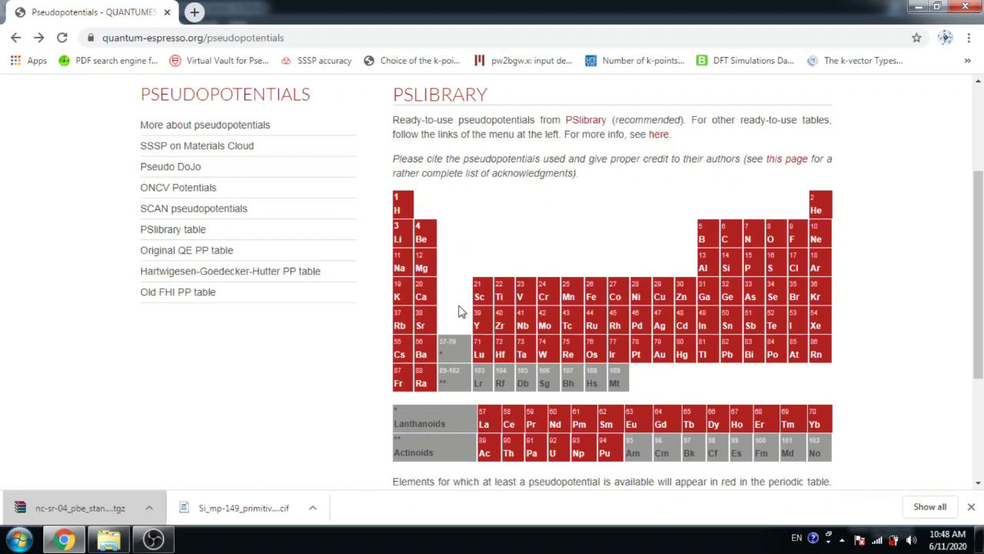
Show silicon's Original QE PP table entries, such as Si.pbe-mt_gipaw.UPF and Si.tpss-mt.UPF.
left_click(214, 256)
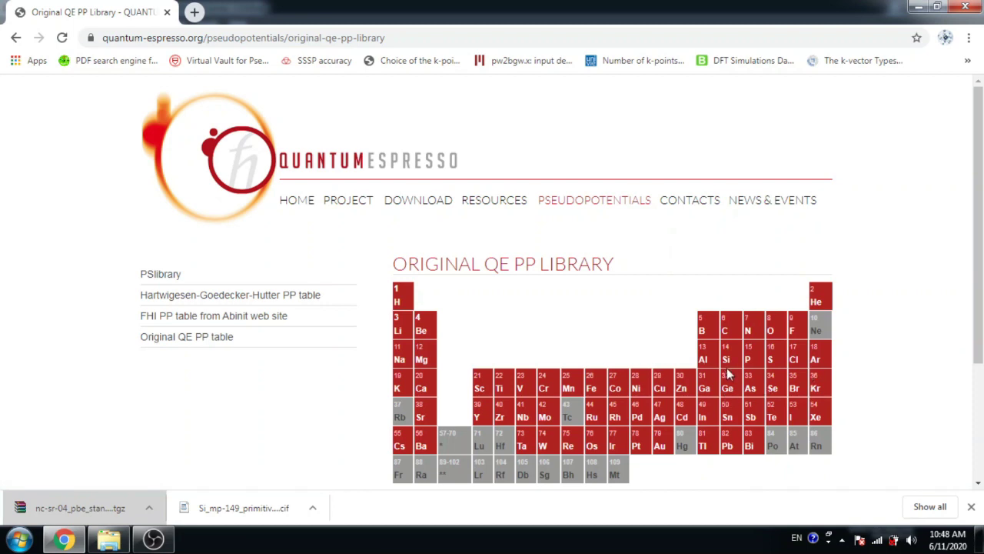
left_click(726, 362)
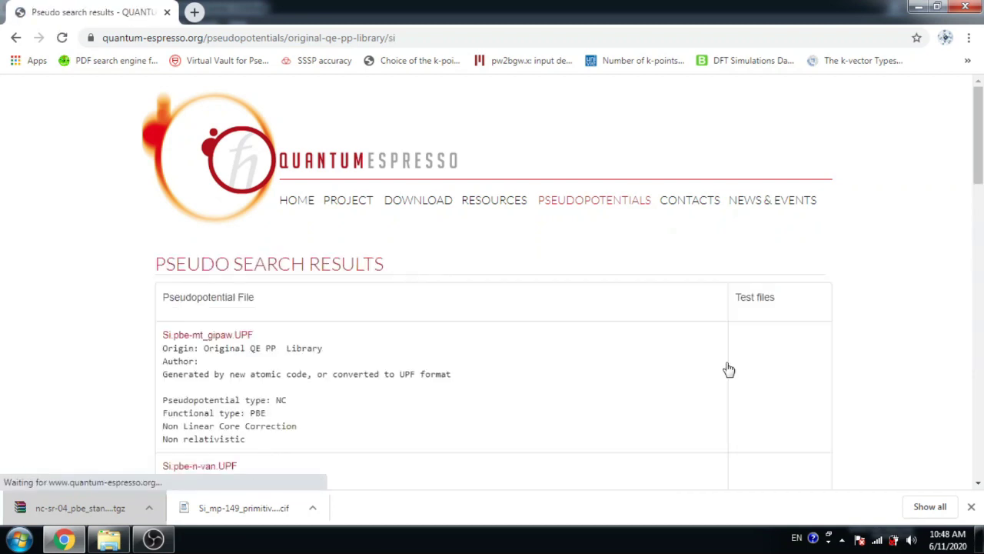
left_click_drag(979, 161, 954, 428)
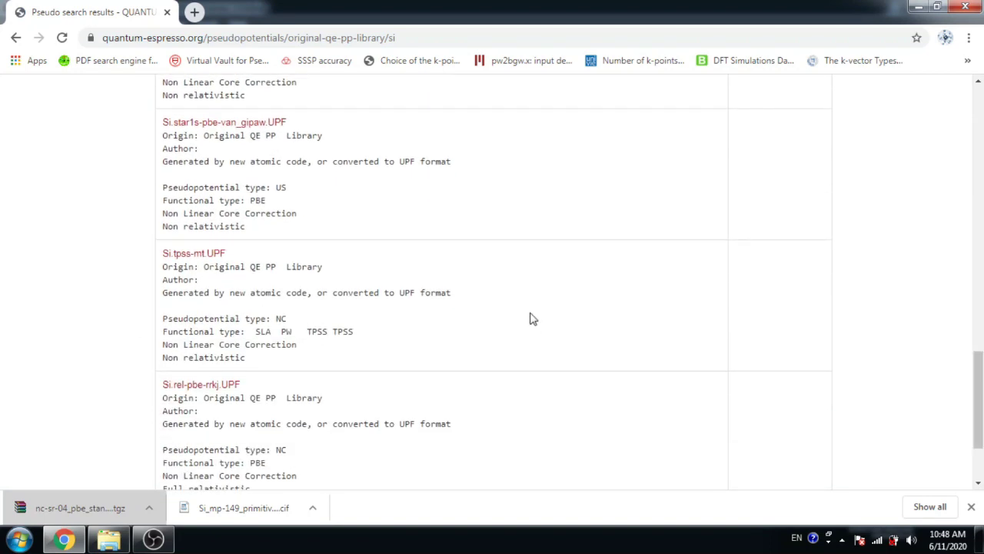